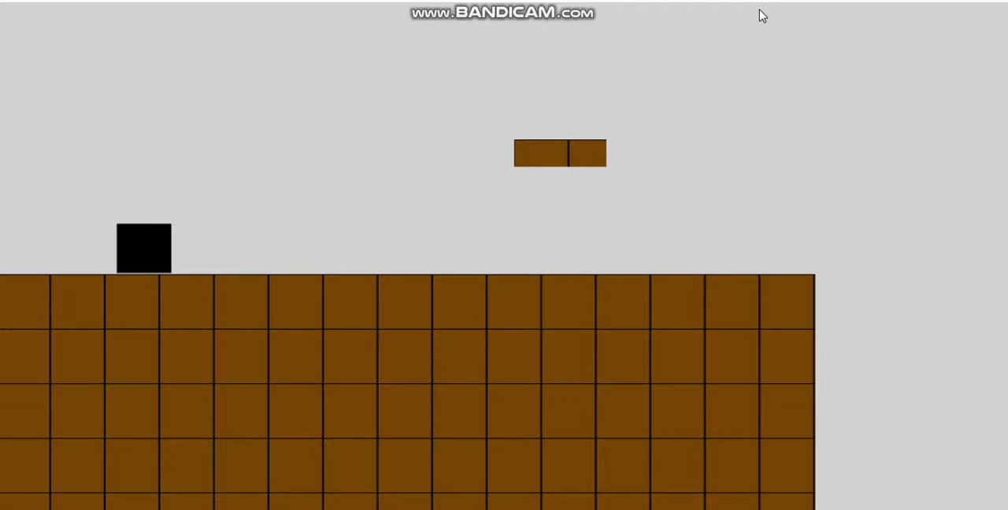
- Play-test the preview by moving the black square and jumping around the floating platform and past the ground's end, and close the preview
{"action": "key", "text": "Right"}
{"action": "key", "text": "Up"}
{"action": "key", "text": "Up"}
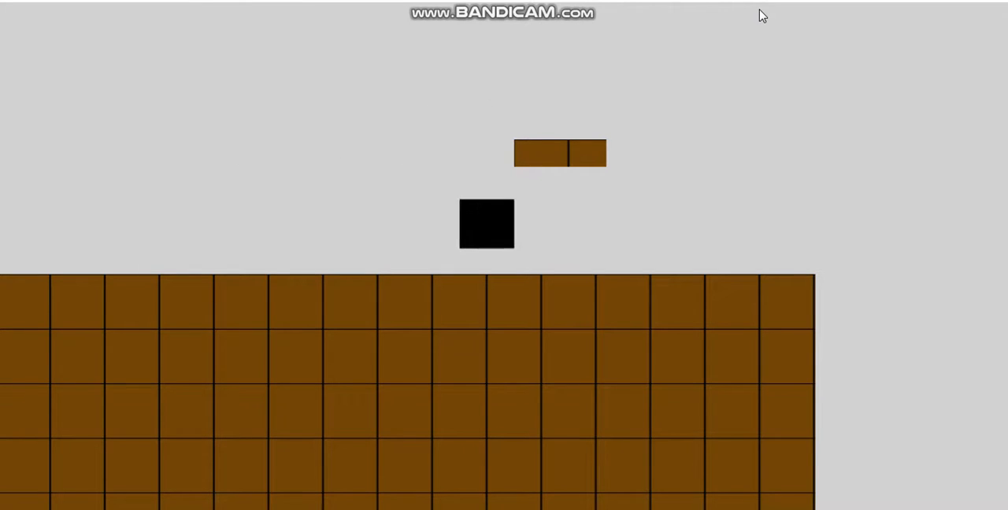
{"action": "key", "text": "Up"}
{"action": "key", "text": "Left"}
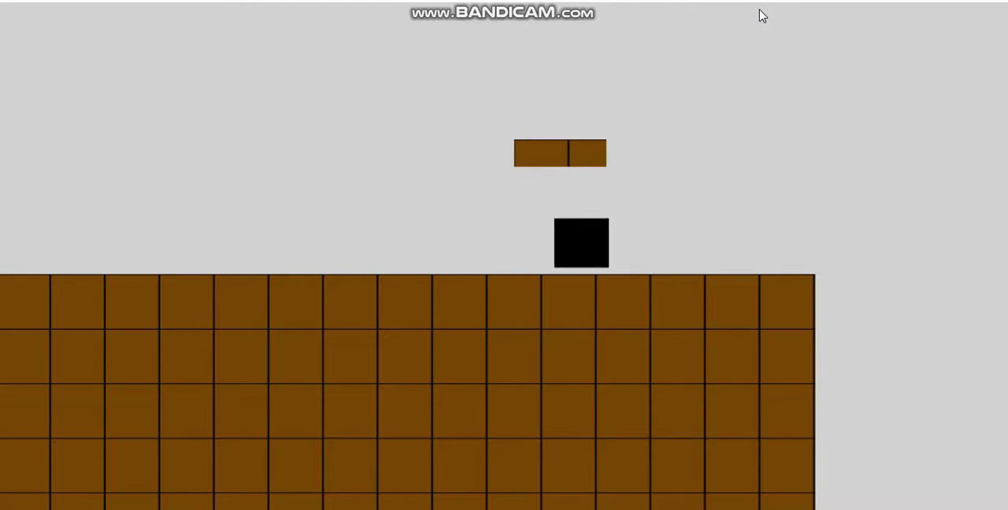
{"action": "key", "text": "Up"}
{"action": "key", "text": "Right"}
{"action": "key", "text": "Up"}
{"action": "key", "text": "Up"}
{"action": "key", "text": "Left"}
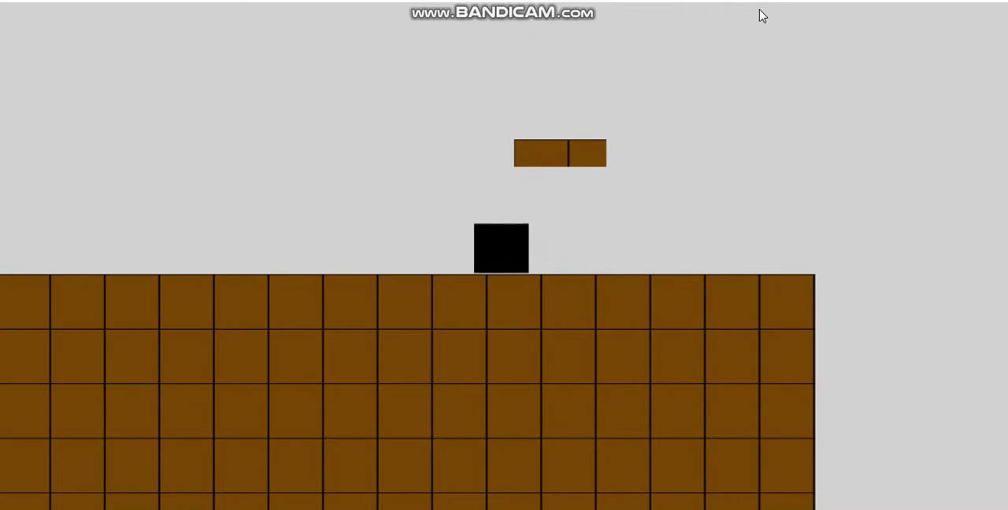
{"action": "key", "text": "Up"}
{"action": "key", "text": "Right"}
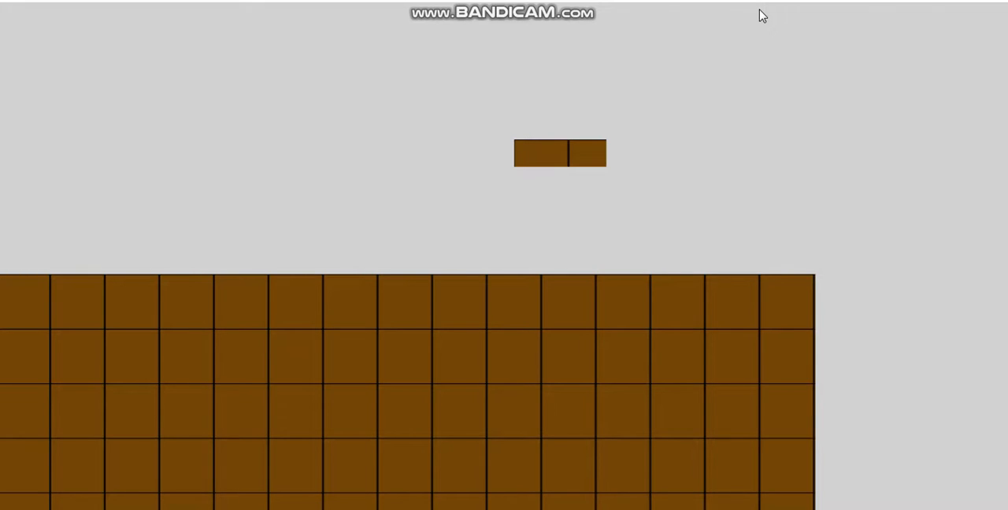
{"action": "key", "text": "alt+F4"}
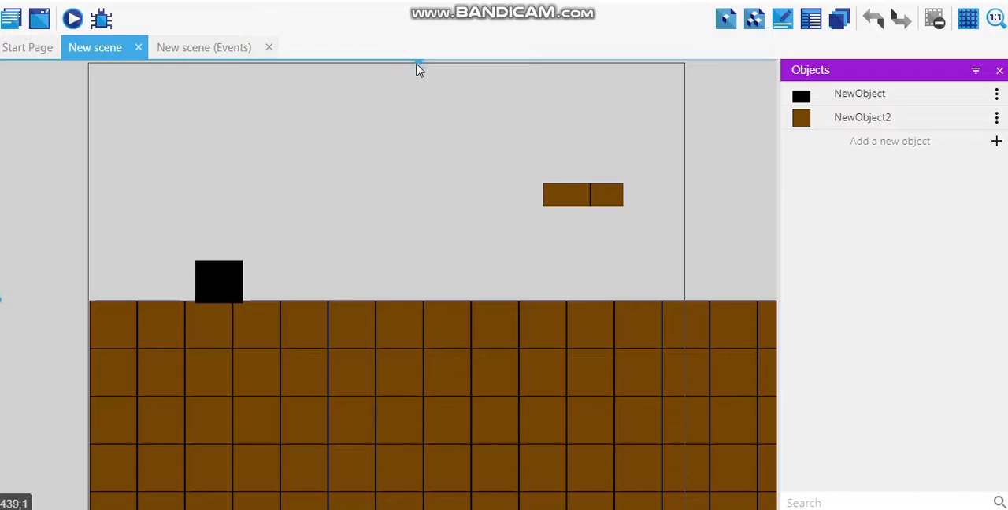
- Widen the NewObject2 ground block so it extends well beyond the right edge of the scene frame
{"action": "left_click_drag", "start_coordinate": [417, 62], "coordinate": [464, 64]}
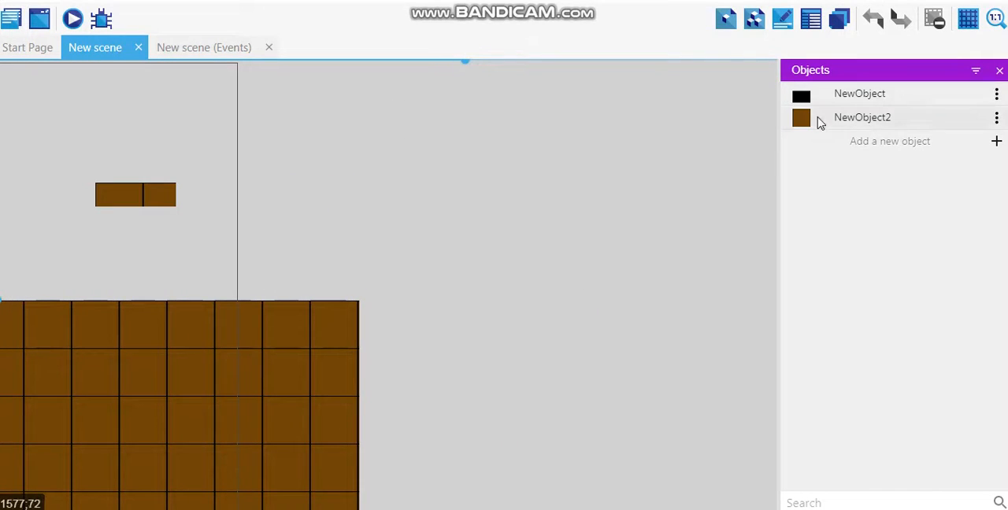
{"action": "left_click", "coordinate": [863, 118]}
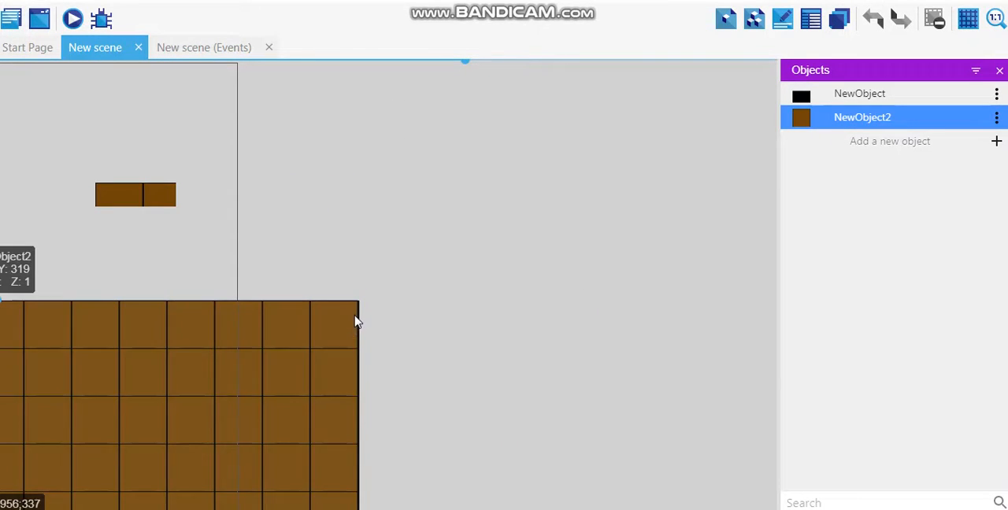
{"action": "left_click", "coordinate": [355, 320]}
{"action": "left_click_drag", "start_coordinate": [364, 412], "coordinate": [885, 362]}
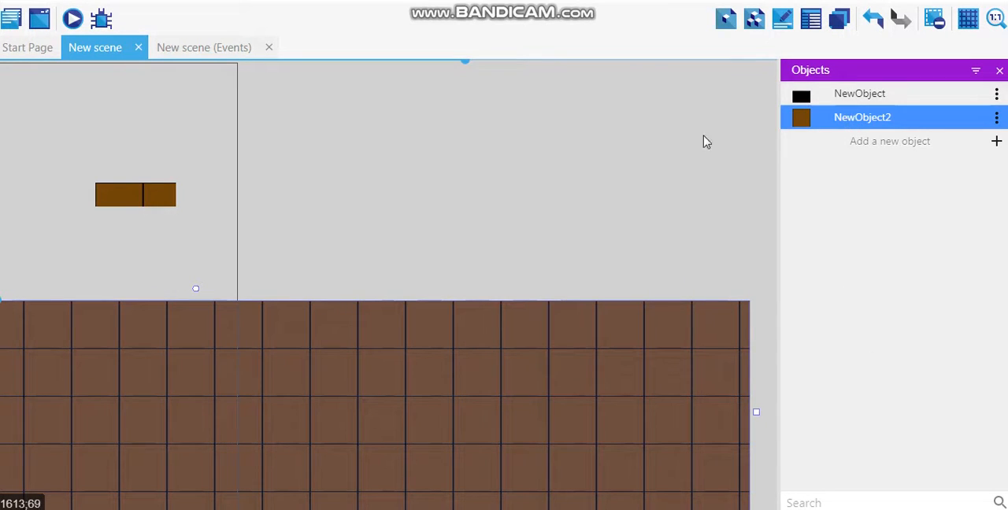
- Add another small NewObject2 platform above the extended ground, to the right of and slightly lower than the existing floating platform
{"action": "left_click_drag", "start_coordinate": [706, 141], "coordinate": [437, 190]}
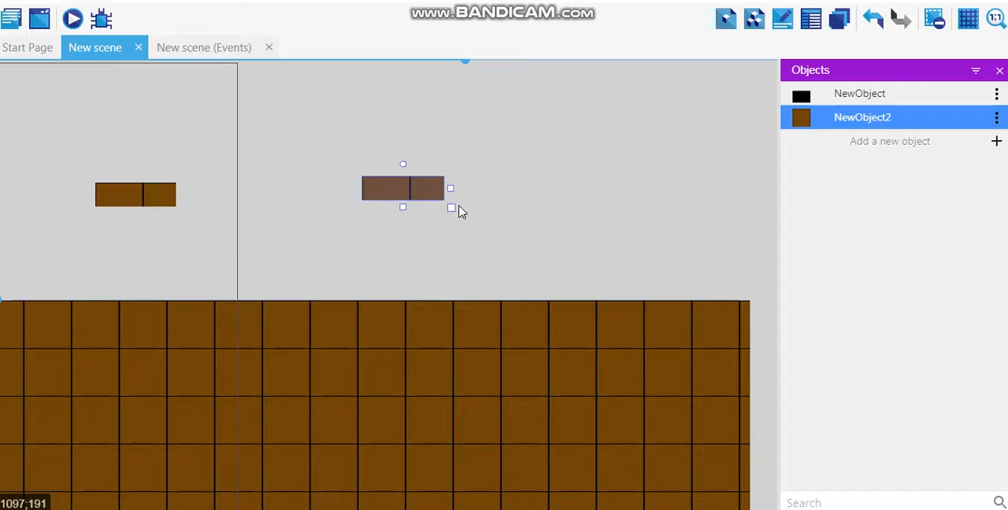
{"action": "left_click_drag", "start_coordinate": [410, 191], "coordinate": [367, 237]}
{"action": "left_click", "coordinate": [532, 230]}
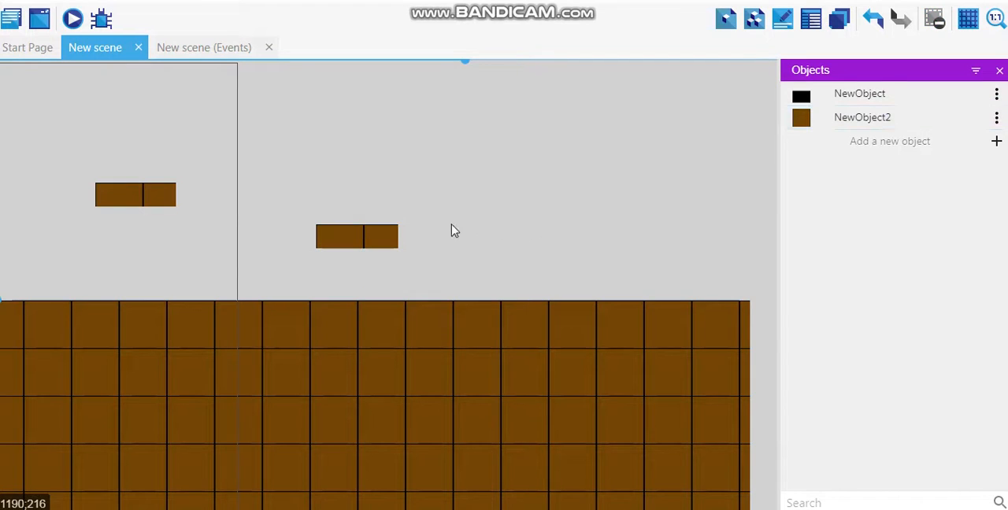
- Preview the scene maximized, run and jump the black square along the extended ground beyond the visible area, and close the preview
{"action": "left_click_drag", "start_coordinate": [464, 72], "coordinate": [439, 108]}
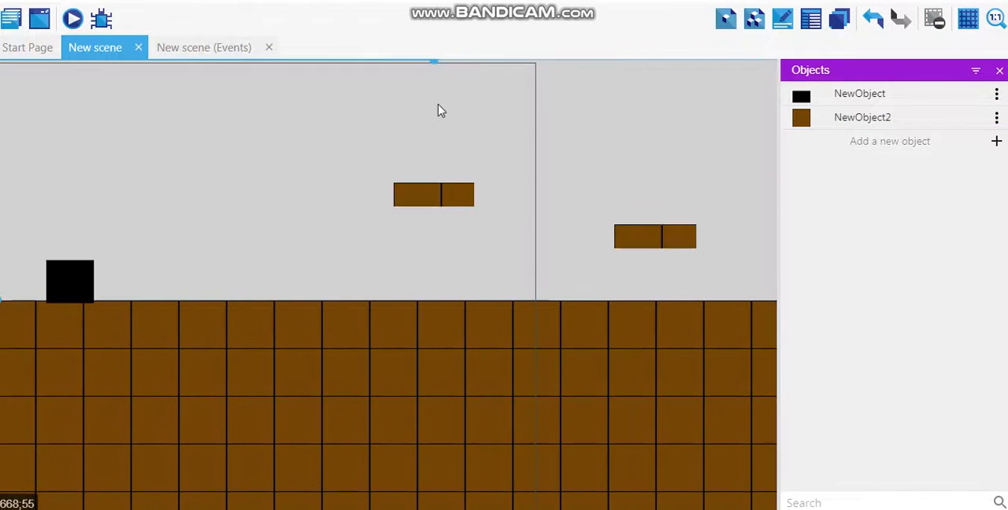
{"action": "left_click", "coordinate": [69, 18]}
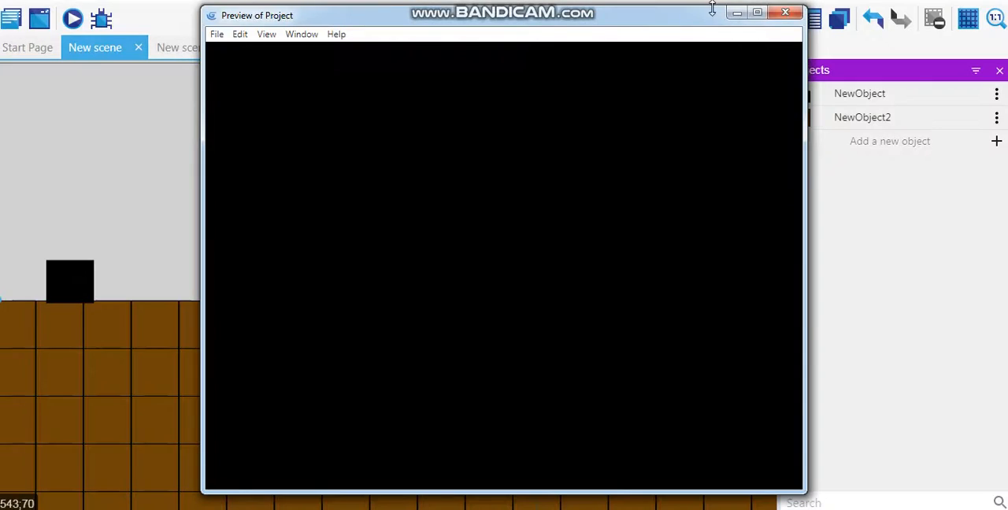
{"action": "left_click", "coordinate": [757, 12]}
{"action": "key", "text": "Right"}
{"action": "key", "text": "space"}
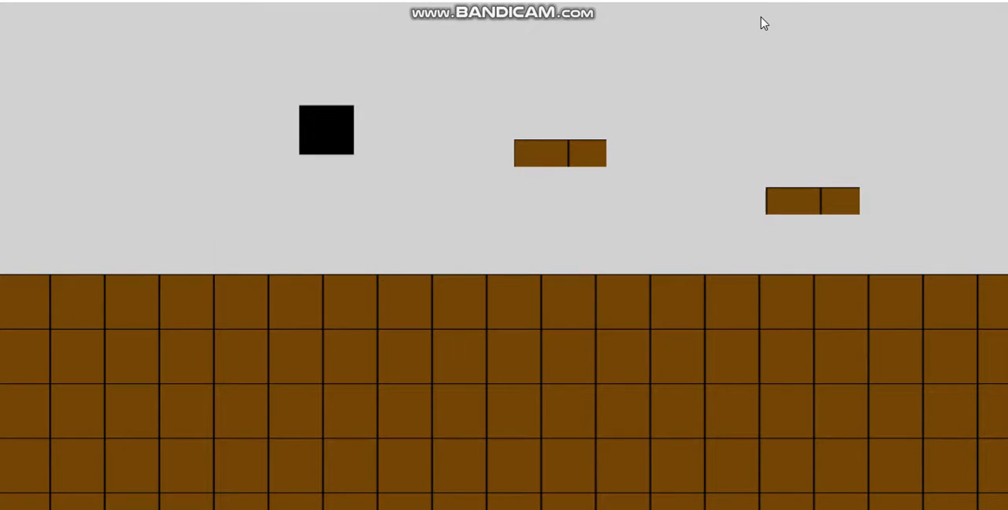
{"action": "key", "text": "Right"}
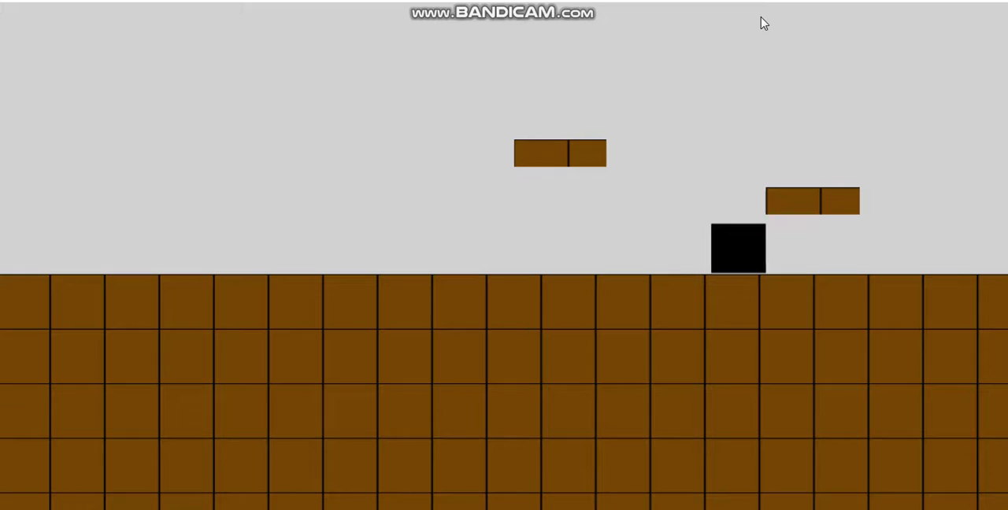
{"action": "key", "text": "Right"}
{"action": "key", "text": "space"}
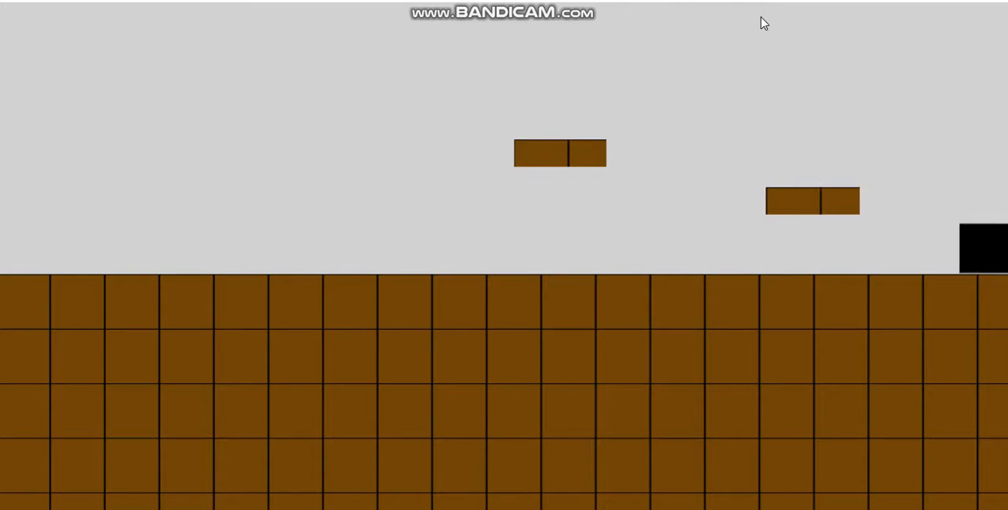
{"action": "key", "text": "Left"}
{"action": "key", "text": "space"}
{"action": "key", "text": "Right"}
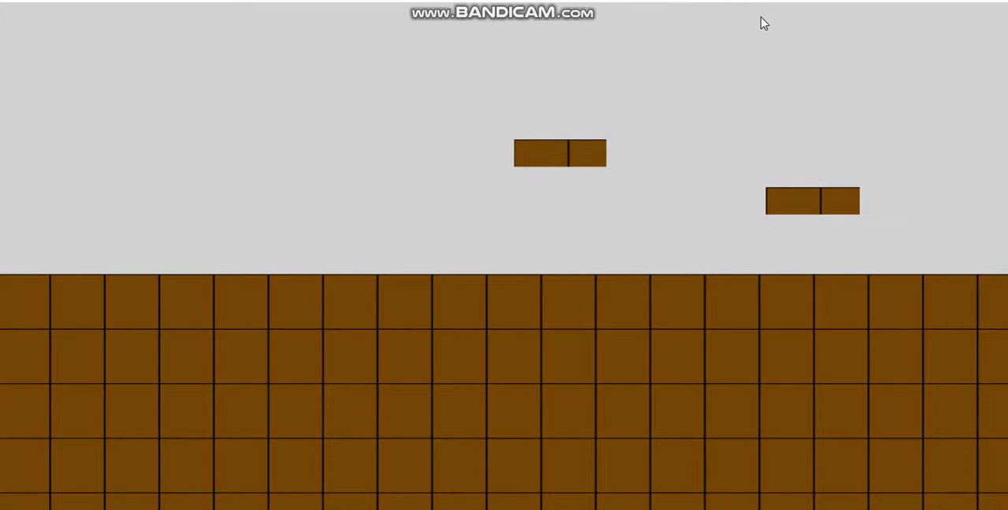
{"action": "key", "text": "Left"}
{"action": "left_click", "coordinate": [994, 2]}
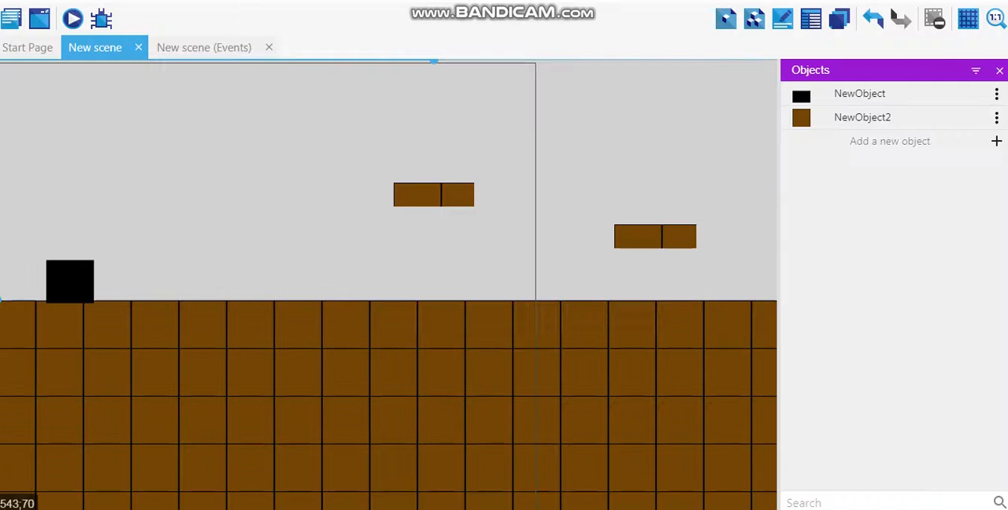
- Add a scene event without conditions whose action centers the camera on NewObject, keeping the default layer and camera
{"action": "left_click", "coordinate": [199, 55]}
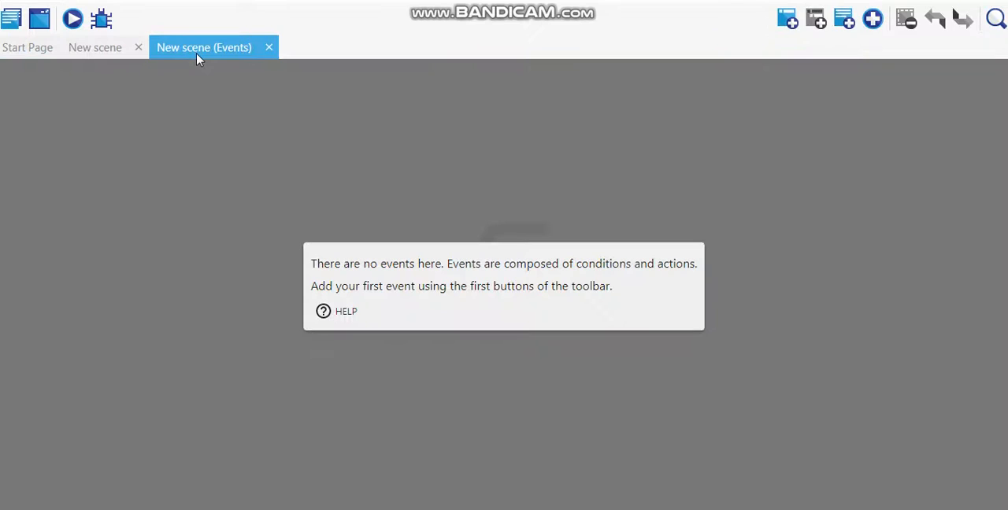
{"action": "left_click", "coordinate": [785, 21]}
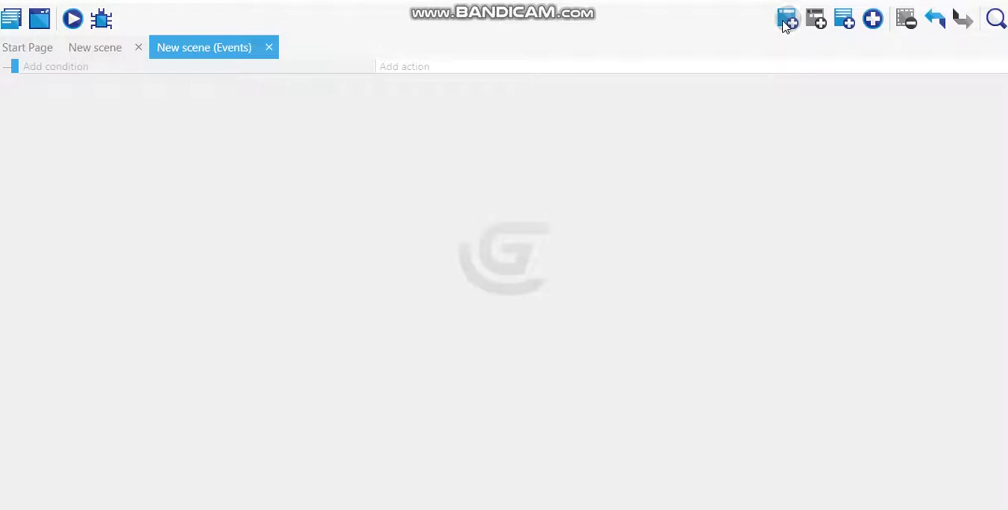
{"action": "left_click", "coordinate": [403, 67]}
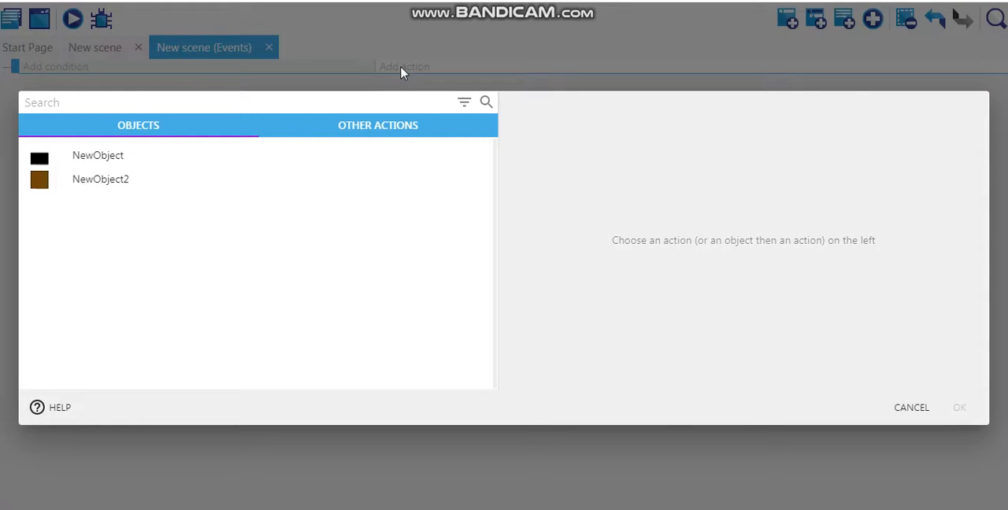
{"action": "left_click", "coordinate": [358, 127]}
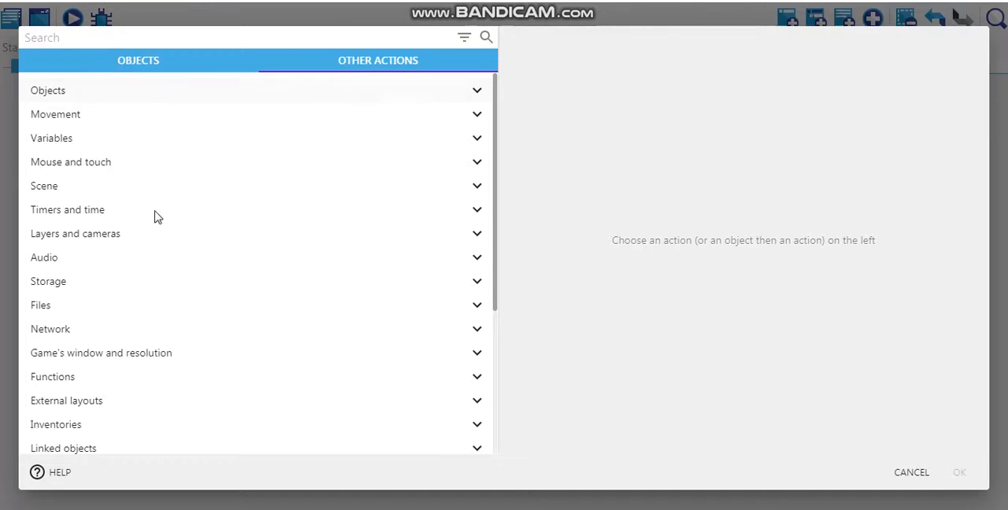
{"action": "left_click", "coordinate": [121, 241]}
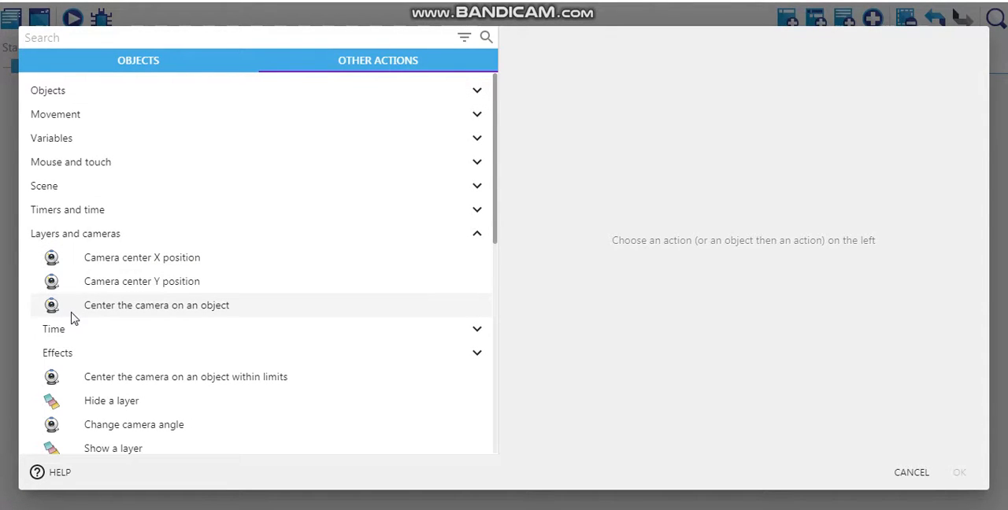
{"action": "left_click", "coordinate": [138, 307]}
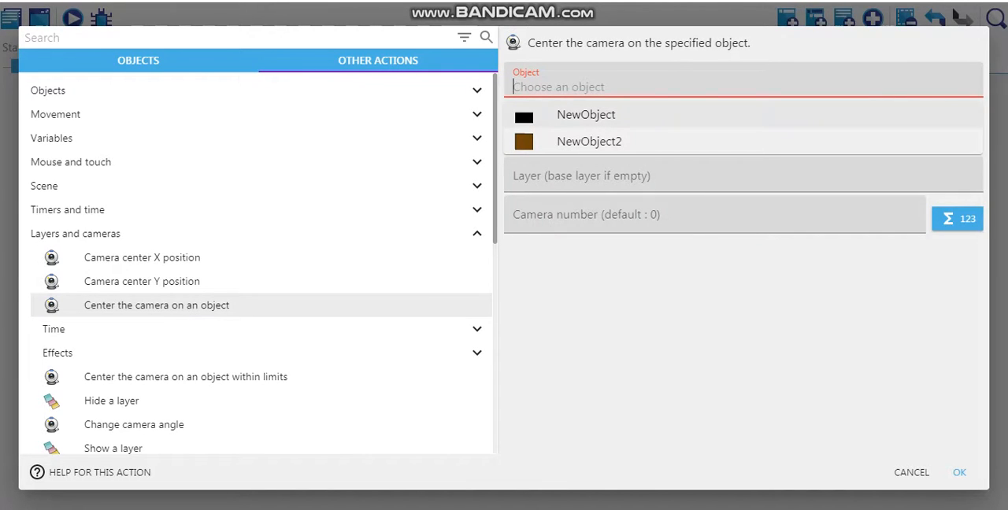
{"action": "left_click", "coordinate": [642, 126]}
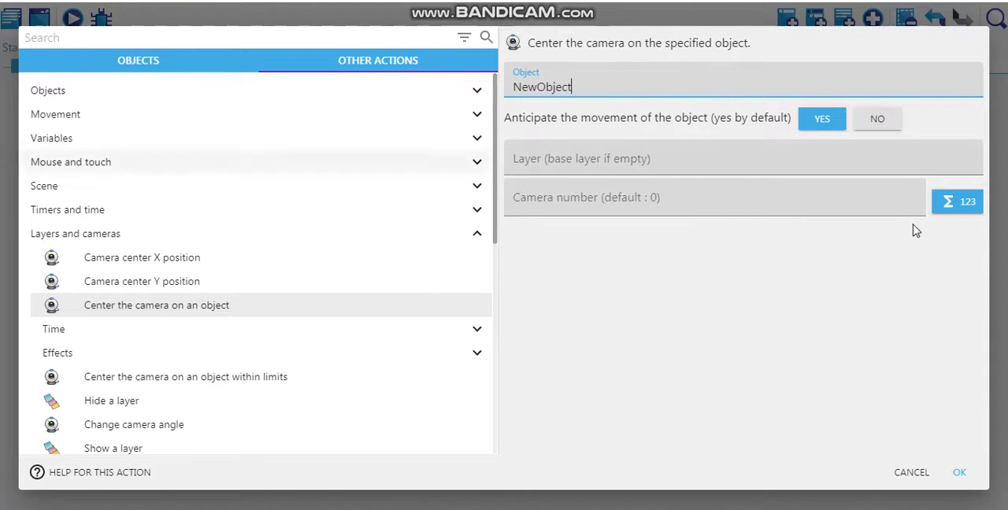
{"action": "left_click", "coordinate": [960, 474]}
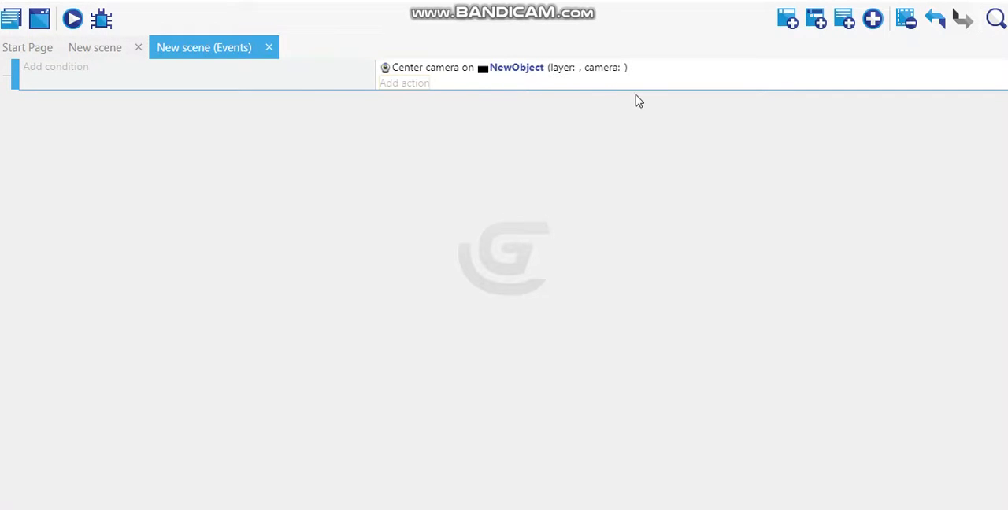
- Preview the scene maximized to test the camera following the black square while running and jumping across both platforms, and close it
{"action": "left_click", "coordinate": [112, 49]}
{"action": "left_click", "coordinate": [73, 19]}
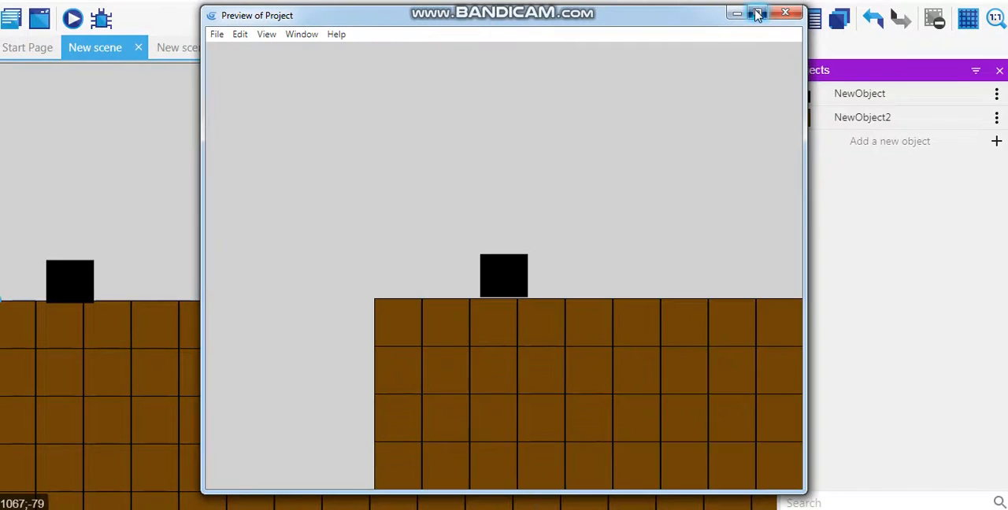
{"action": "left_click", "coordinate": [756, 15]}
{"action": "key", "text": "Right"}
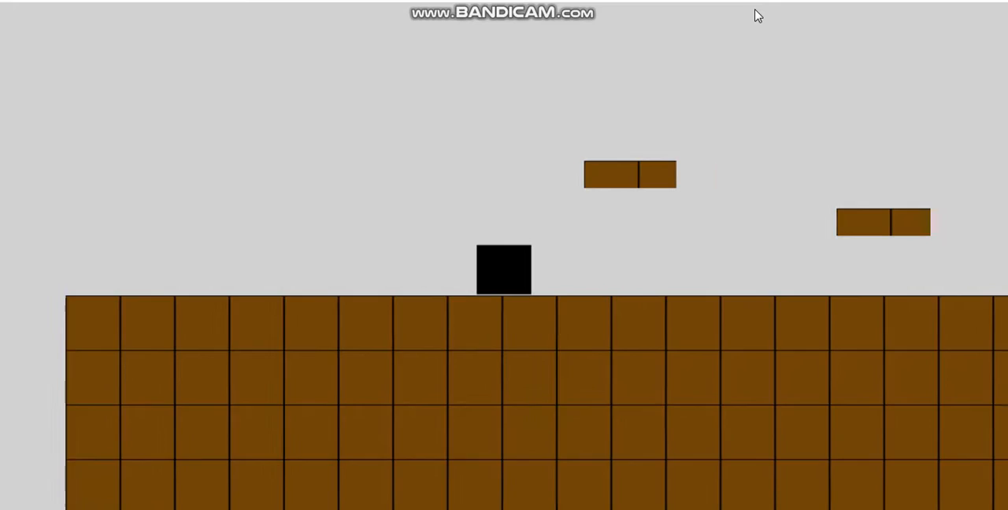
{"action": "key", "text": "space"}
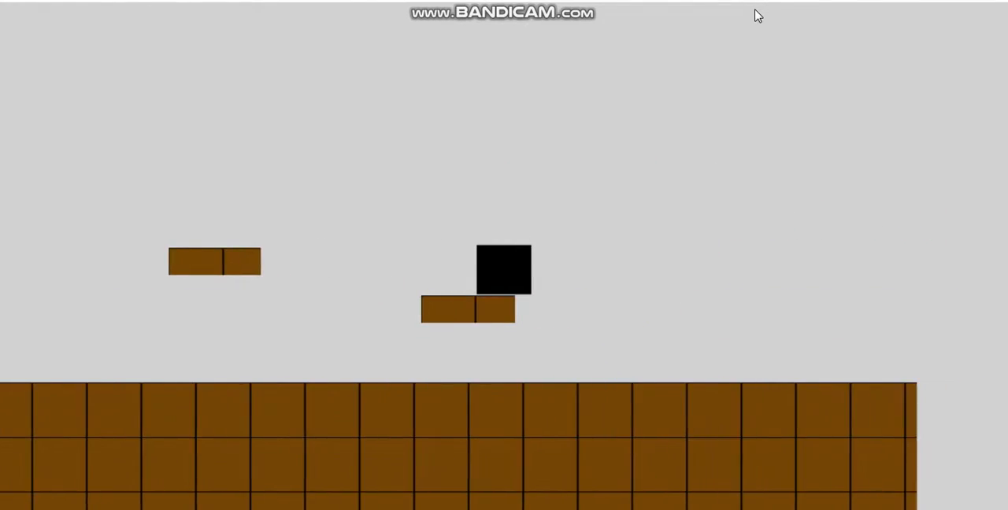
{"action": "key", "text": "Right"}
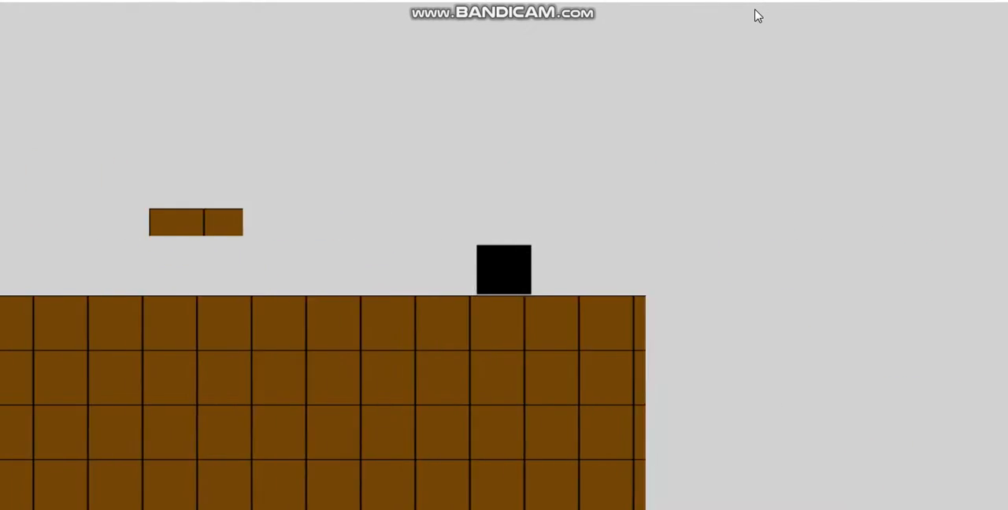
{"action": "key", "text": "Left"}
{"action": "key", "text": "space"}
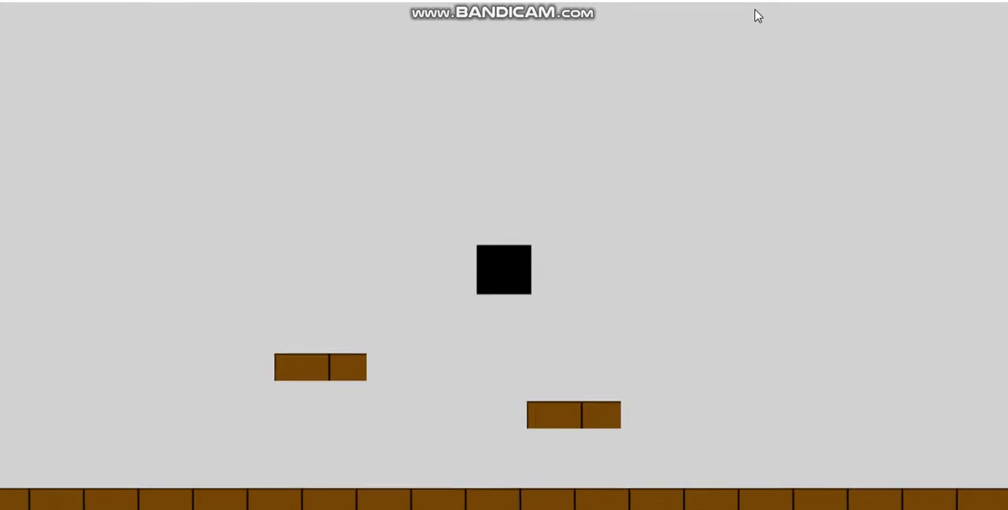
{"action": "key", "text": "Right"}
{"action": "key", "text": "space"}
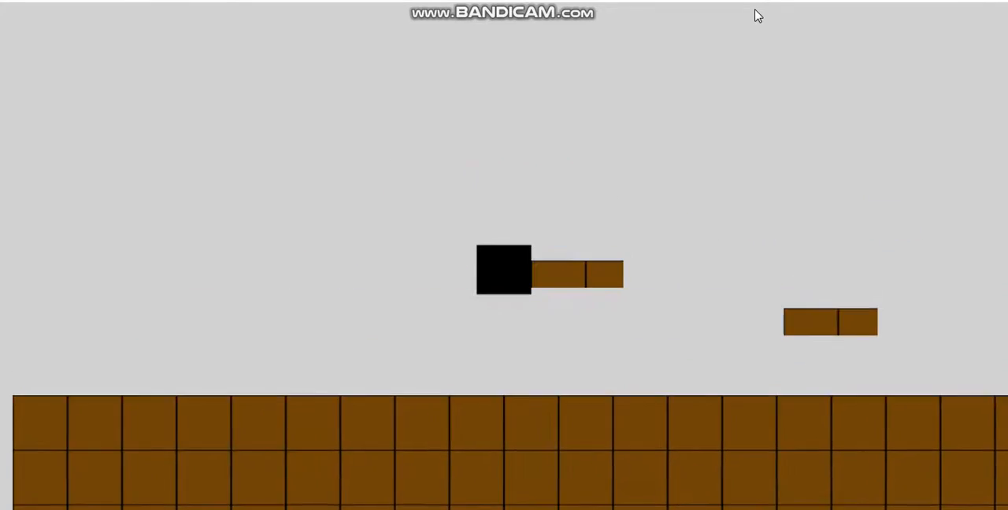
{"action": "key", "text": "Right"}
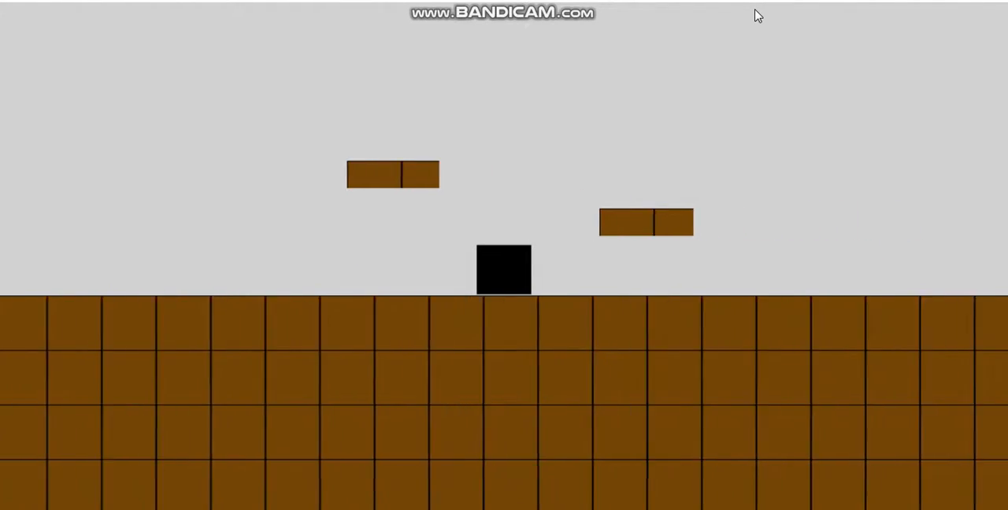
{"action": "key", "text": "space"}
{"action": "key", "text": "Left"}
{"action": "key", "text": "space"}
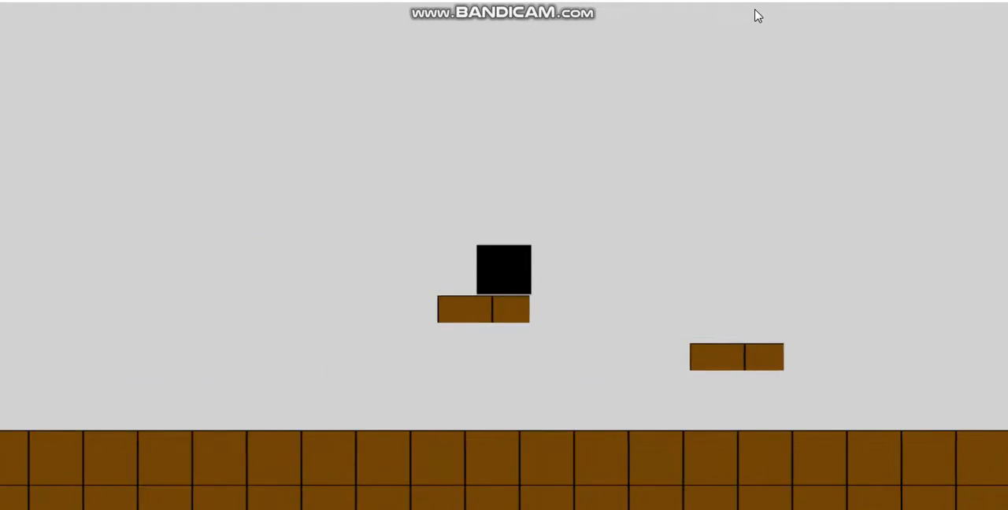
{"action": "key", "text": "space"}
{"action": "key", "text": "Left"}
{"action": "left_click", "coordinate": [993, 1]}
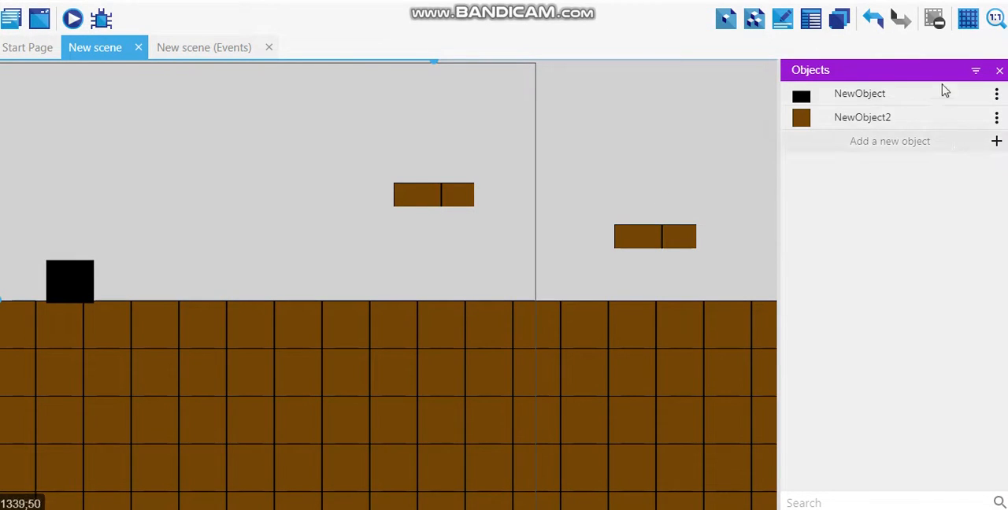
- Rename the black square object NewObject as Player and the brown tile object NewObject2 as Plaform
{"action": "left_click", "coordinate": [859, 98]}
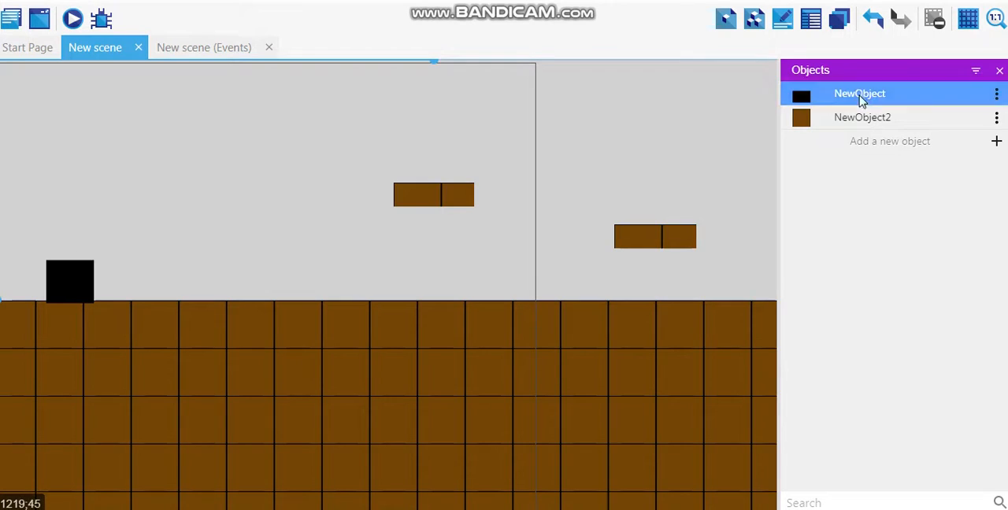
{"action": "left_click", "coordinate": [997, 95]}
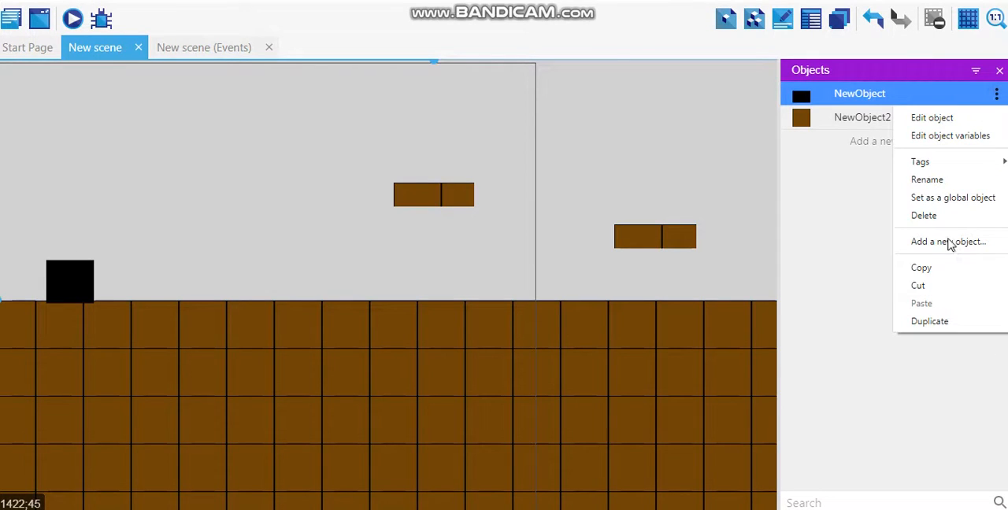
{"action": "left_click", "coordinate": [955, 185]}
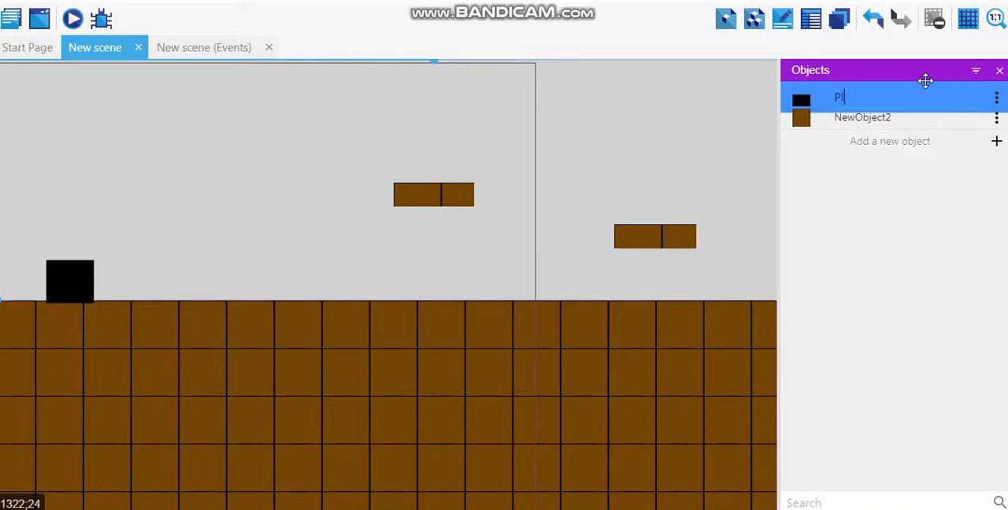
{"action": "left_click", "coordinate": [968, 281]}
{"action": "left_click", "coordinate": [996, 118]}
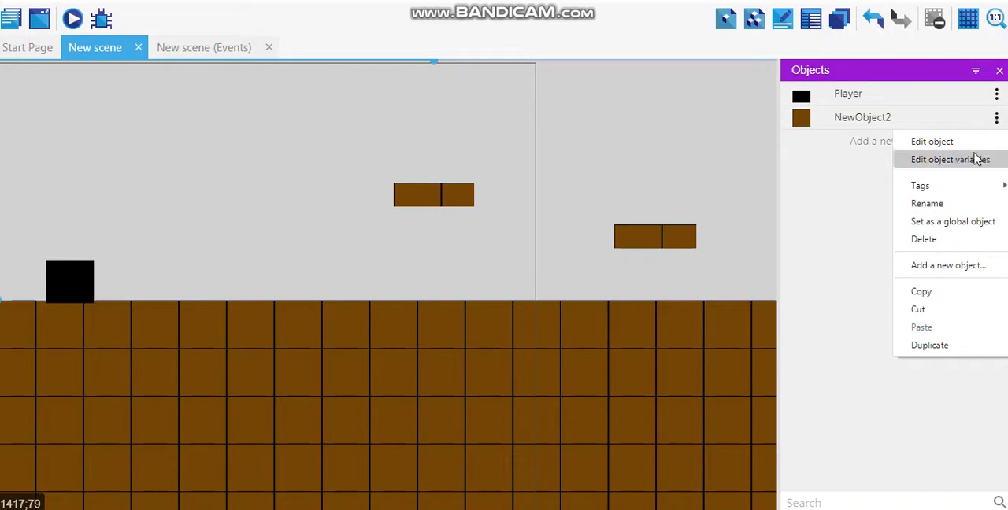
{"action": "left_click", "coordinate": [945, 205]}
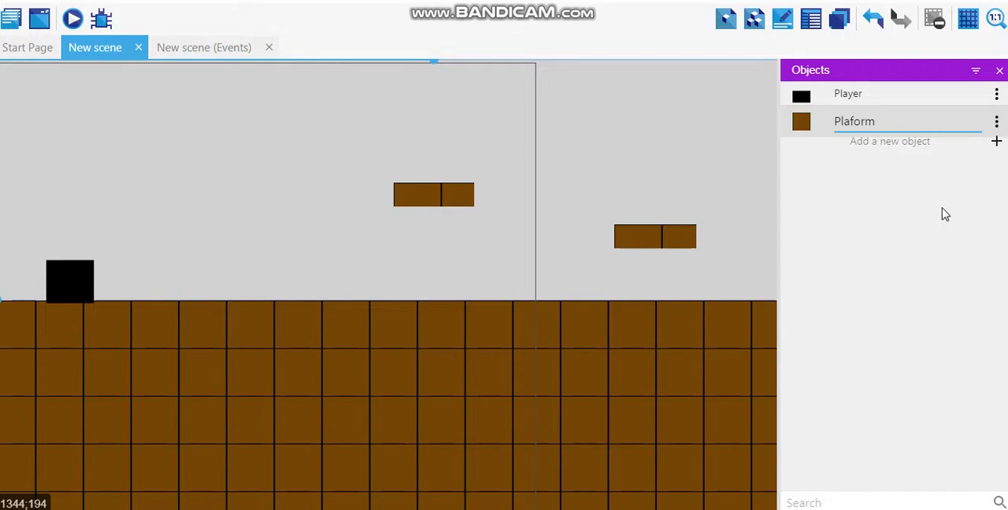
{"action": "key", "text": "Return"}
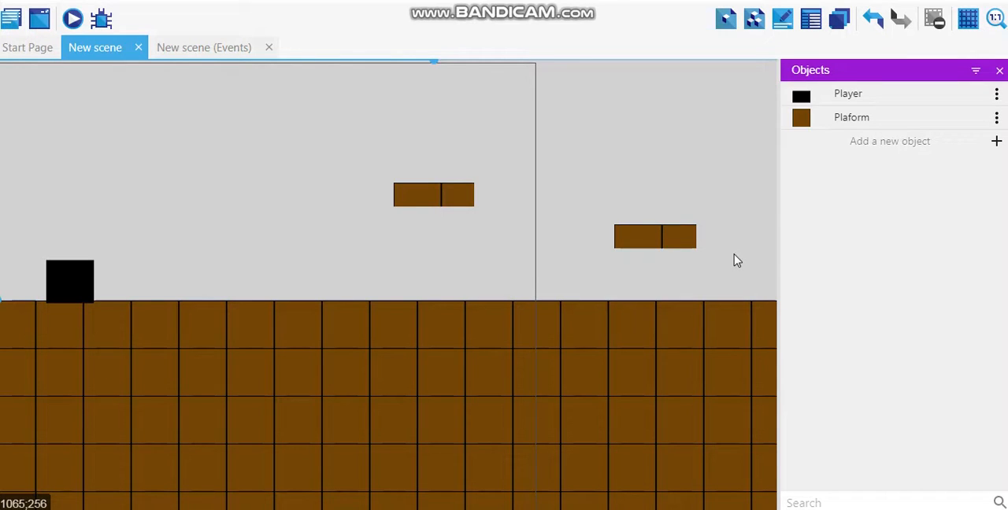
- Move the black square in the scene slightly up and to the right so it sits just above the ground
{"action": "mouse_move", "coordinate": [85, 293]}
{"action": "left_mouse_down"}
{"action": "mouse_move", "coordinate": [108, 275]}
{"action": "mouse_move", "coordinate": [91, 277]}
{"action": "left_mouse_up"}
{"action": "left_click", "coordinate": [286, 232]}
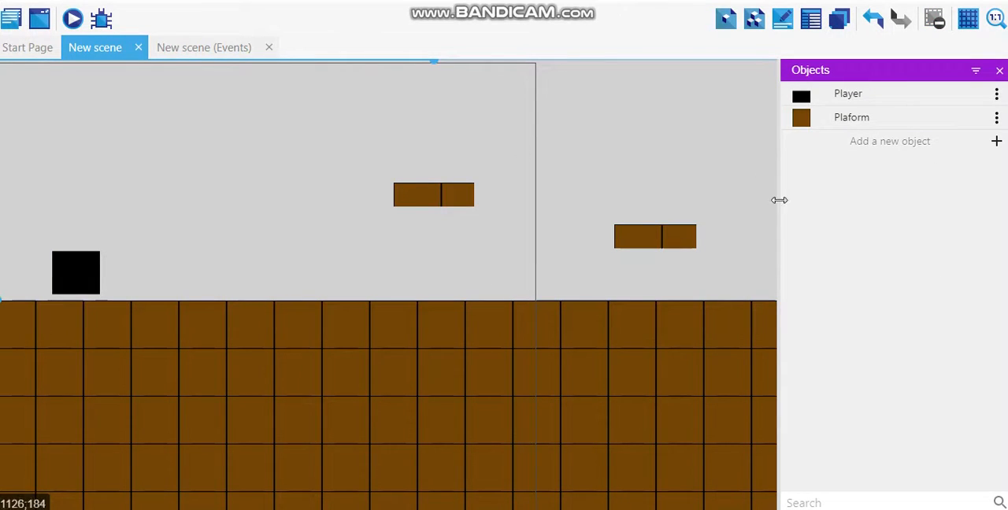
- Add a new Sprite object with one animation and browse Local Disk (D:) for its frame image
{"action": "left_click", "coordinate": [973, 148]}
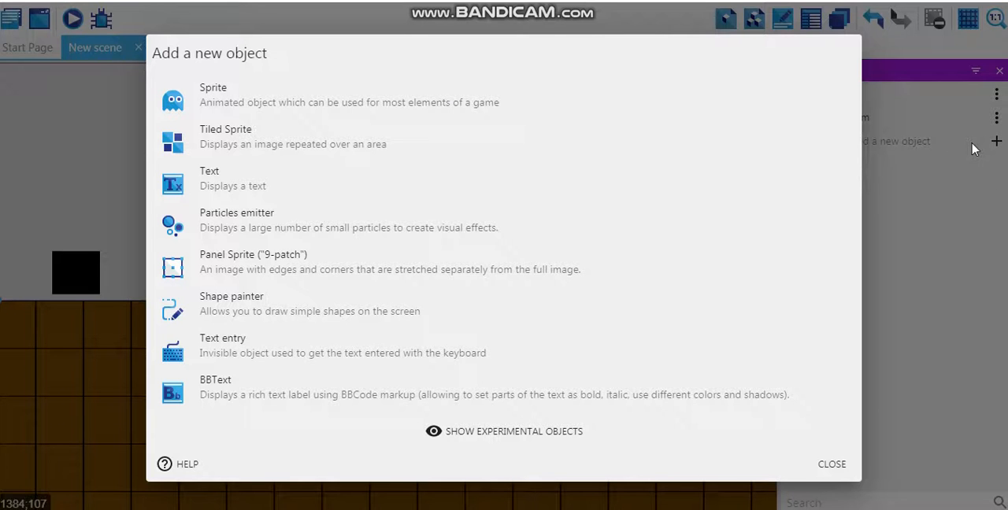
{"action": "left_click", "coordinate": [359, 94]}
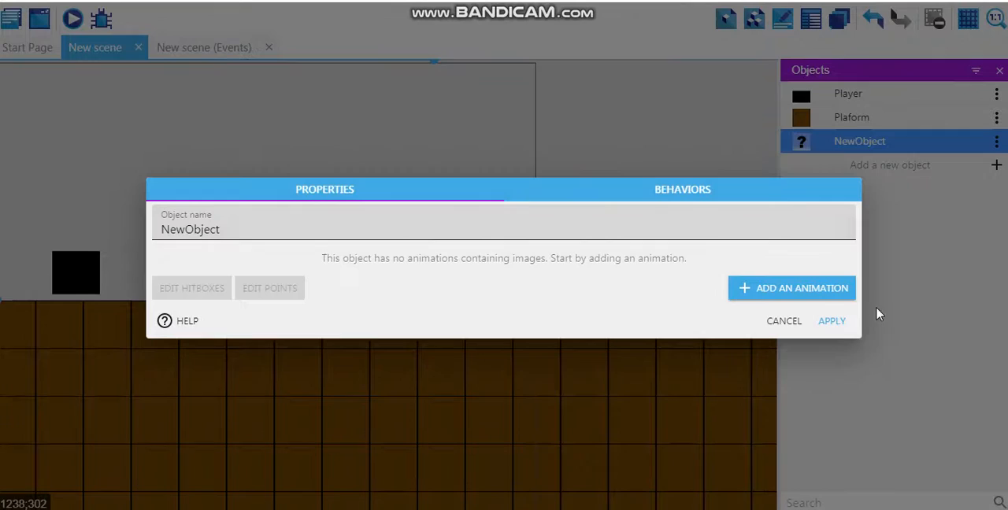
{"action": "left_click", "coordinate": [800, 289]}
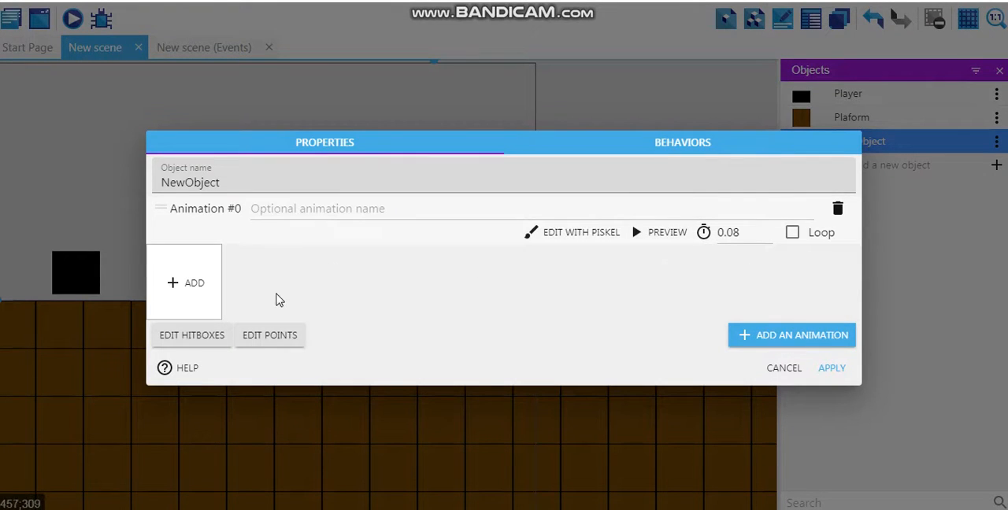
{"action": "left_click", "coordinate": [193, 283]}
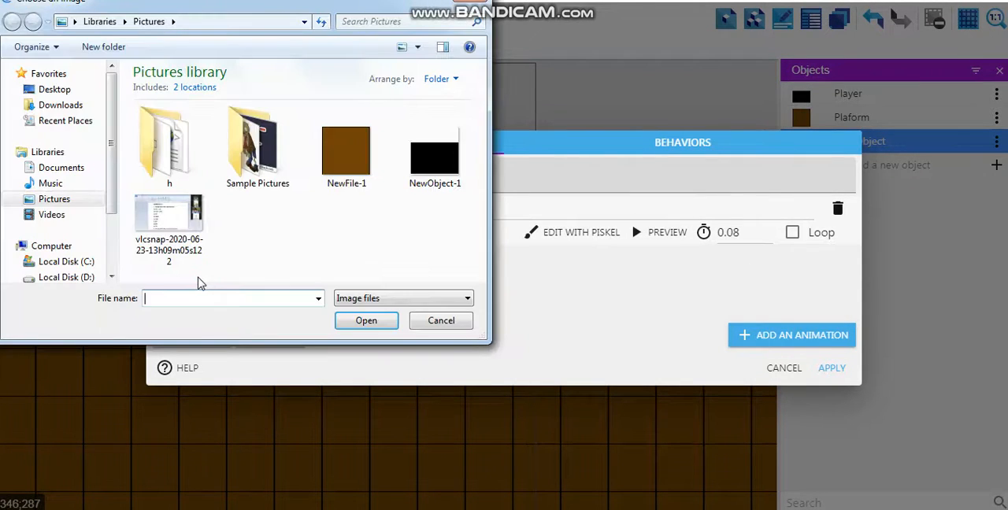
{"action": "scroll", "coordinate": [113, 162], "scroll_direction": "down", "scroll_amount": 2}
{"action": "left_click", "coordinate": [87, 208]}
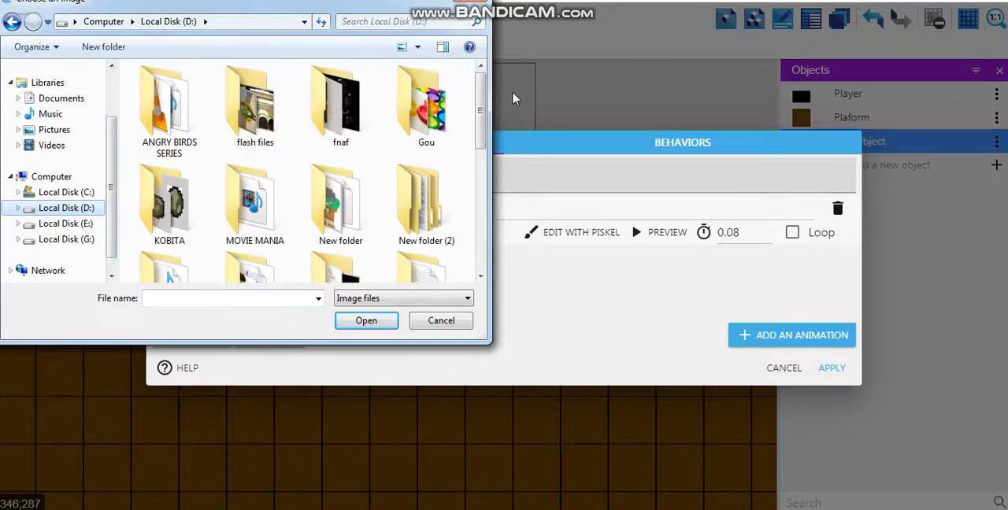
{"action": "left_click", "coordinate": [430, 223]}
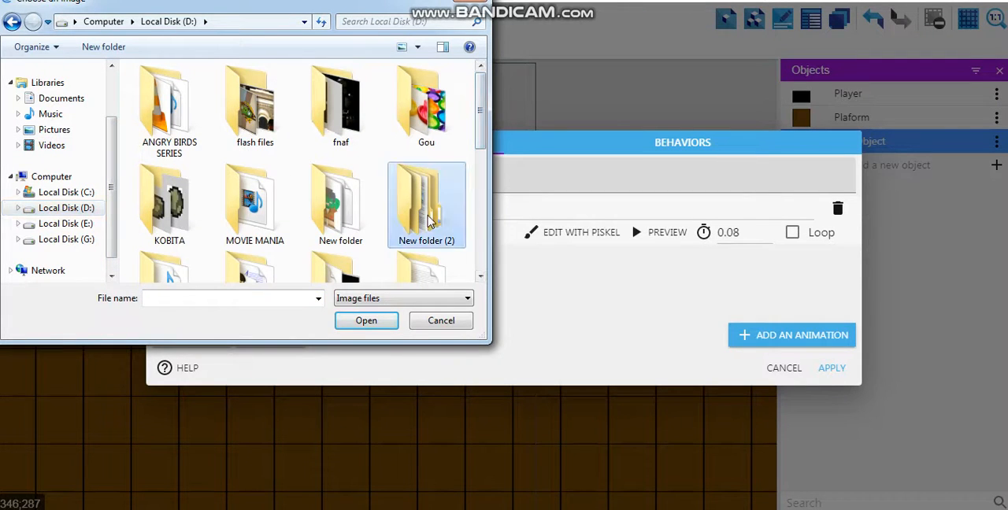
{"action": "double_click", "coordinate": [430, 223]}
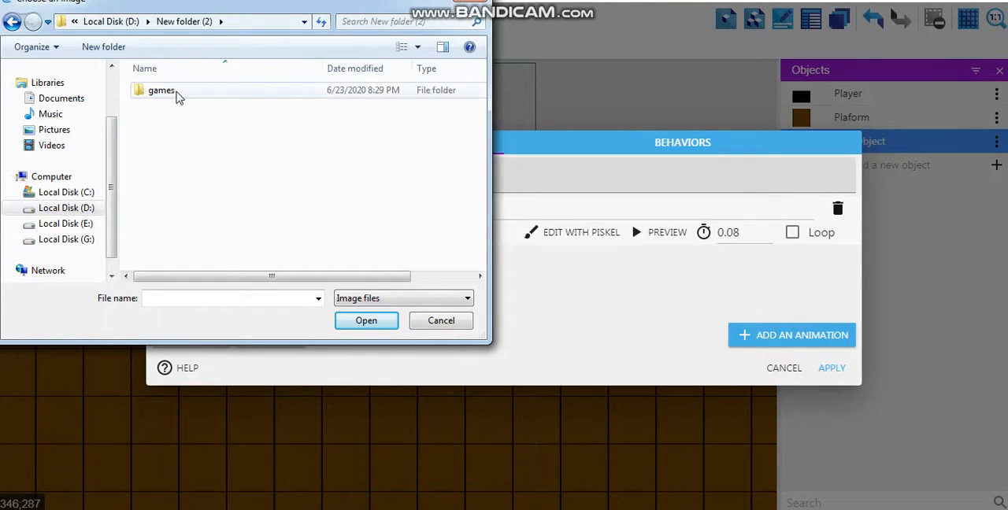
{"action": "double_click", "coordinate": [166, 90]}
{"action": "double_click", "coordinate": [173, 91]}
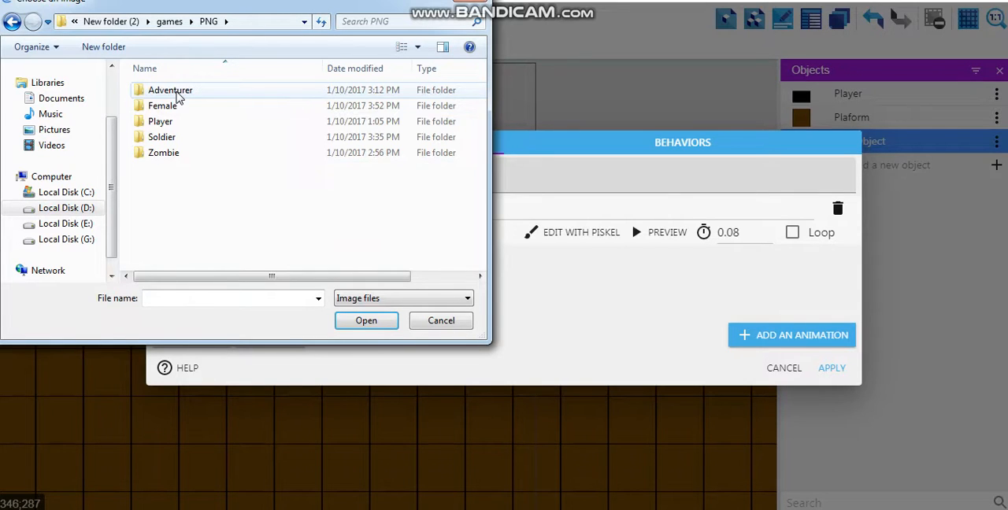
{"action": "left_click", "coordinate": [11, 23]}
{"action": "left_click", "coordinate": [11, 23]}
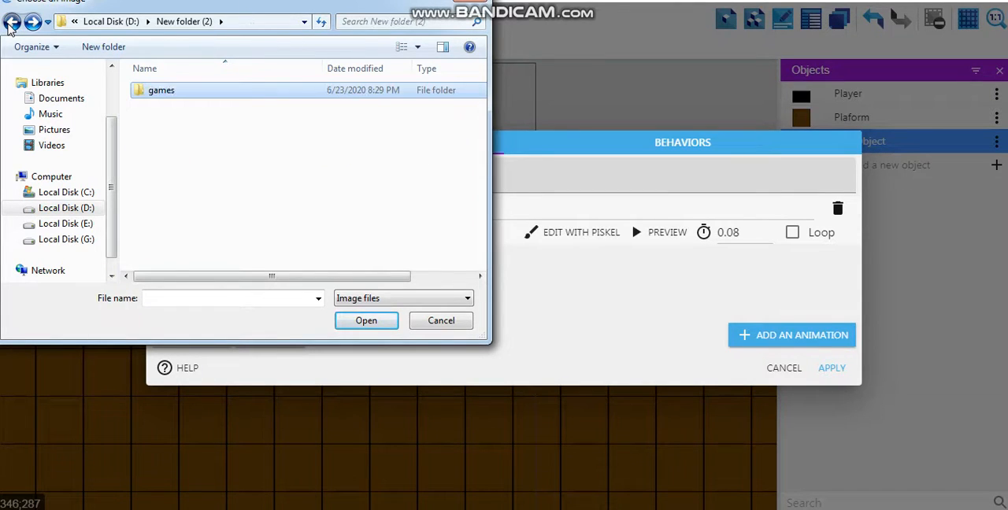
{"action": "left_click", "coordinate": [11, 23]}
- Load the bridgeLogs image from New folder as the frame of the new sprite's animation
{"action": "double_click", "coordinate": [324, 212]}
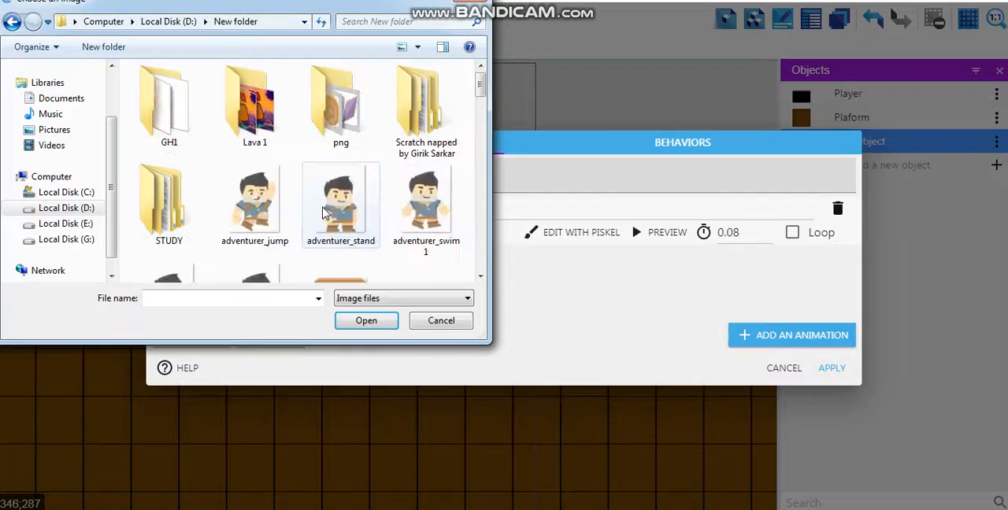
{"action": "scroll", "coordinate": [476, 130], "scroll_direction": "down", "scroll_amount": 4}
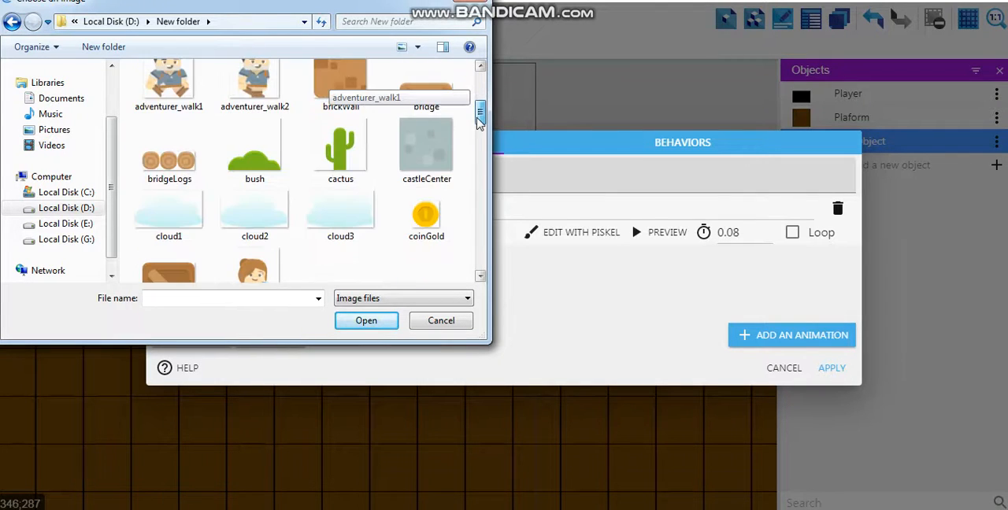
{"action": "scroll", "coordinate": [477, 140], "scroll_direction": "down", "scroll_amount": 2}
{"action": "scroll", "coordinate": [477, 139], "scroll_direction": "up", "scroll_amount": 2}
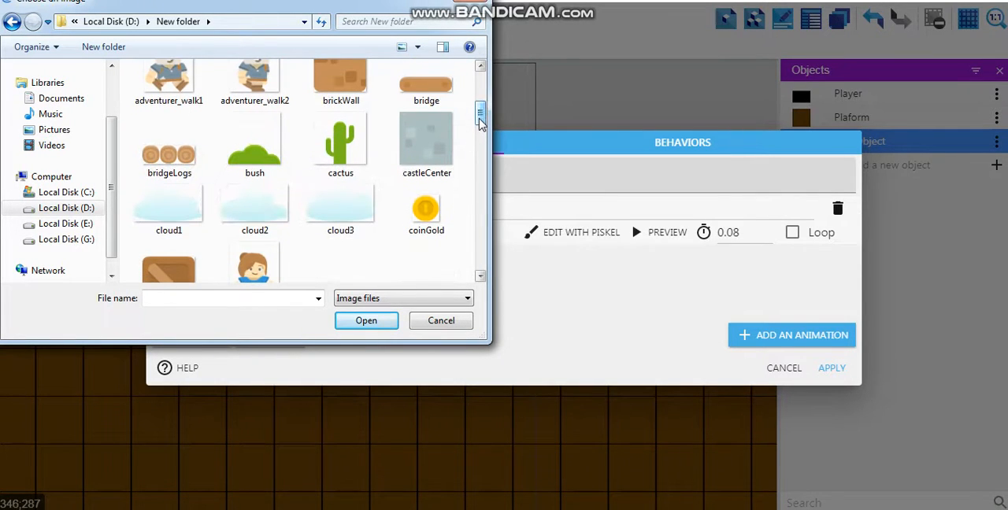
{"action": "left_click", "coordinate": [201, 163]}
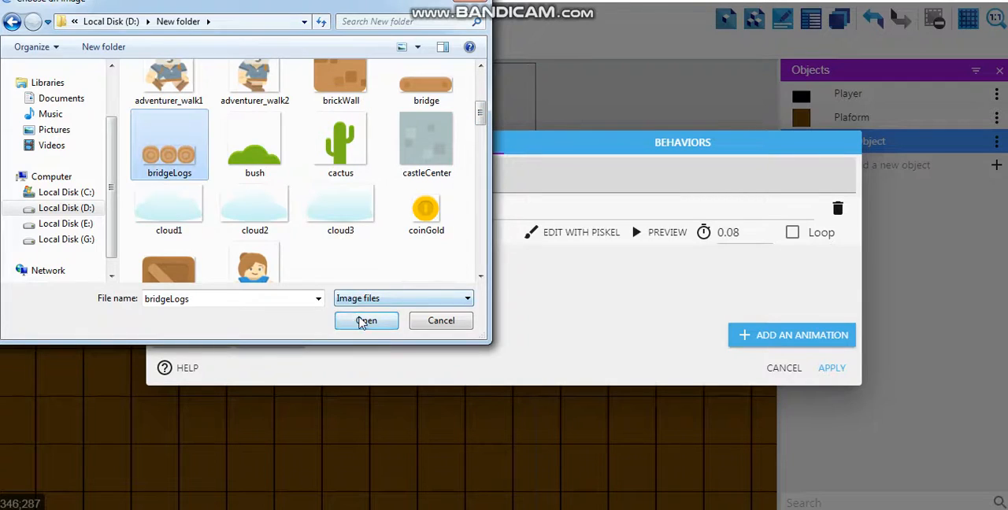
{"action": "left_click", "coordinate": [364, 321]}
{"action": "left_click", "coordinate": [624, 258]}
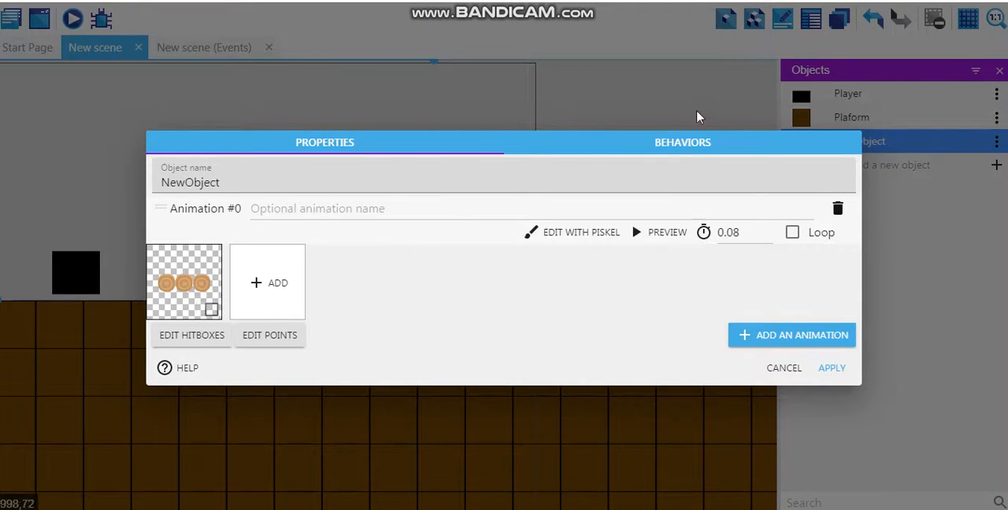
- Give the log sprite a Platform behavior of type Jumpthru platform and place one instance above the ground, just right of the black square
{"action": "left_click", "coordinate": [684, 146]}
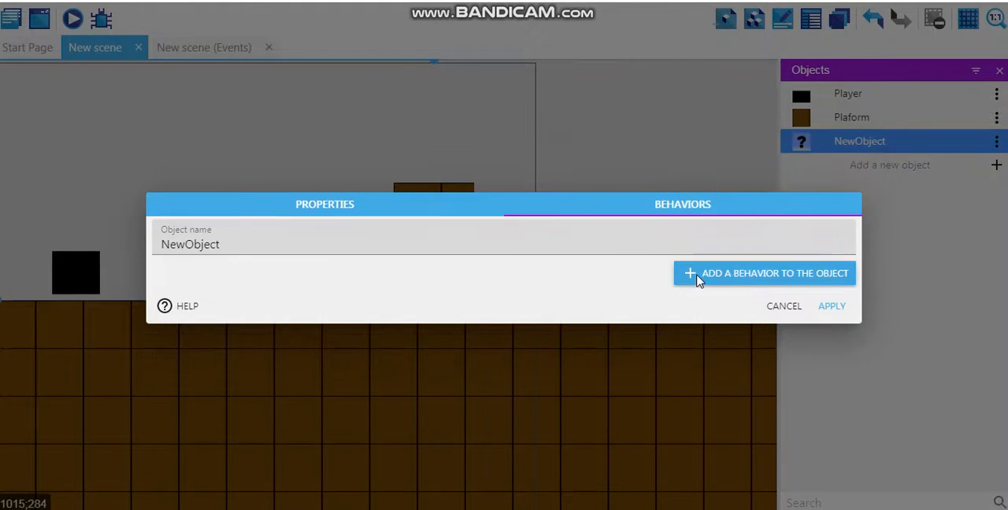
{"action": "left_click", "coordinate": [697, 279]}
{"action": "left_click", "coordinate": [330, 136]}
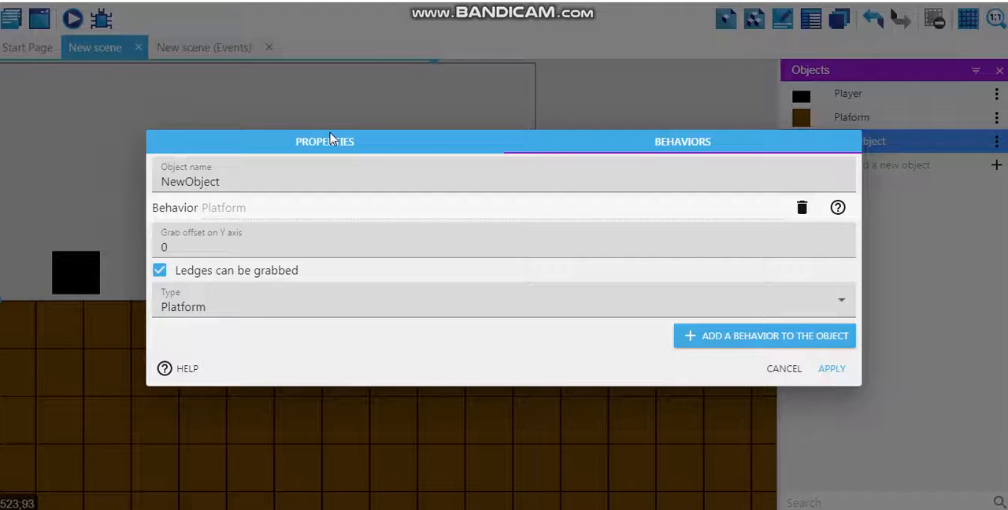
{"action": "left_click", "coordinate": [231, 319]}
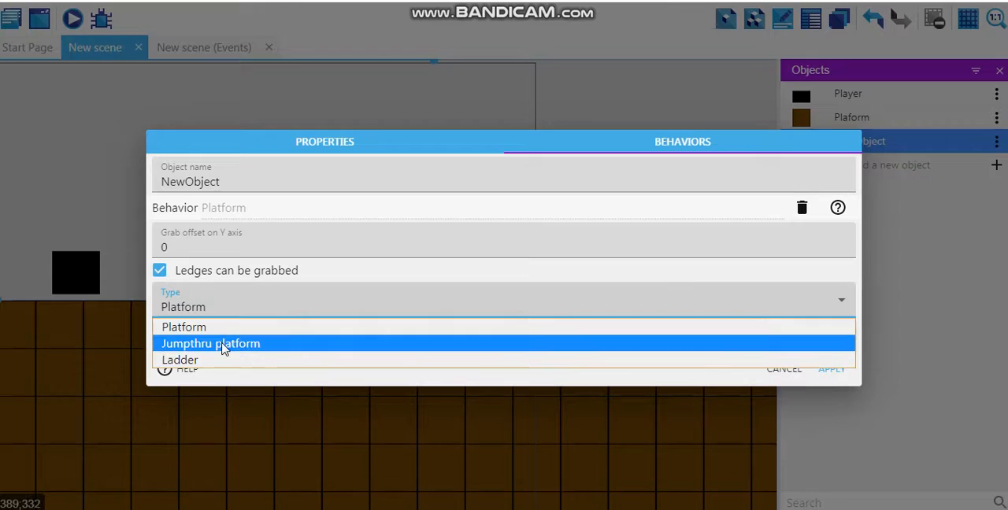
{"action": "left_click", "coordinate": [225, 346]}
{"action": "left_click", "coordinate": [832, 368]}
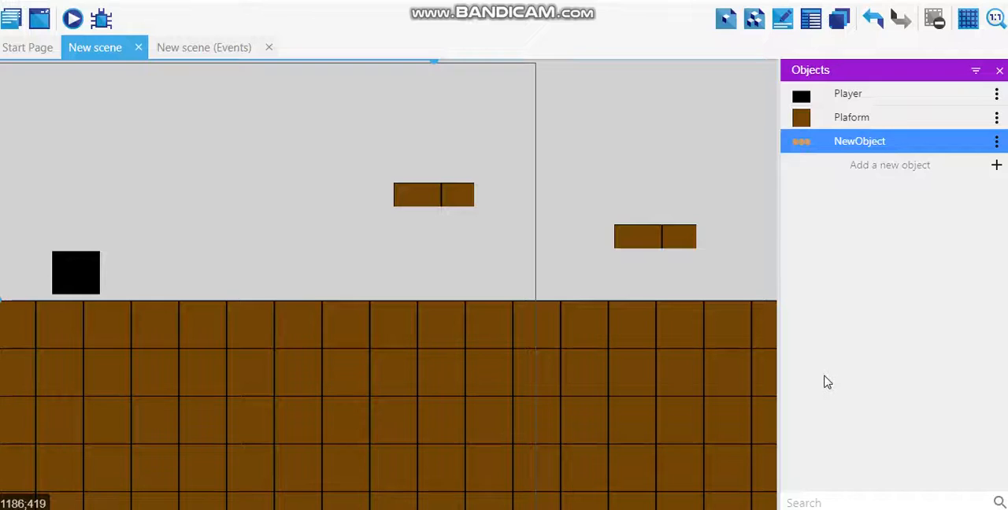
{"action": "left_click_drag", "start_coordinate": [798, 132], "coordinate": [182, 251]}
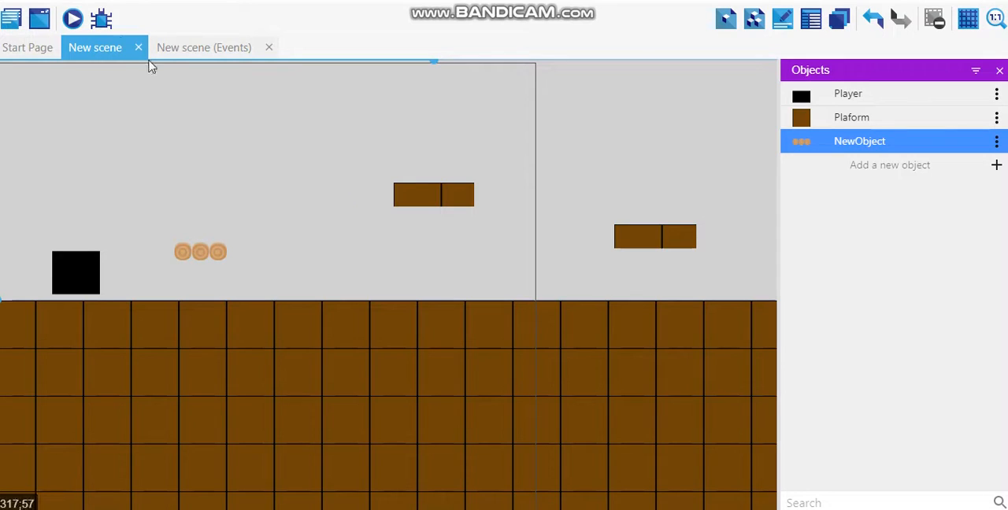
- Preview the scene and test the log platform by moving the player beneath it and jumping up through it
{"action": "left_click", "coordinate": [73, 19]}
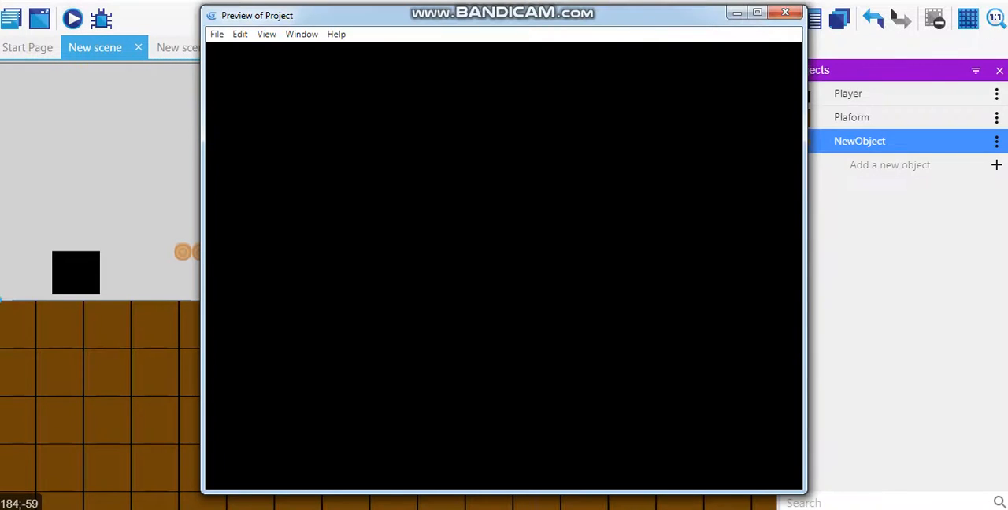
{"action": "key", "text": "Right"}
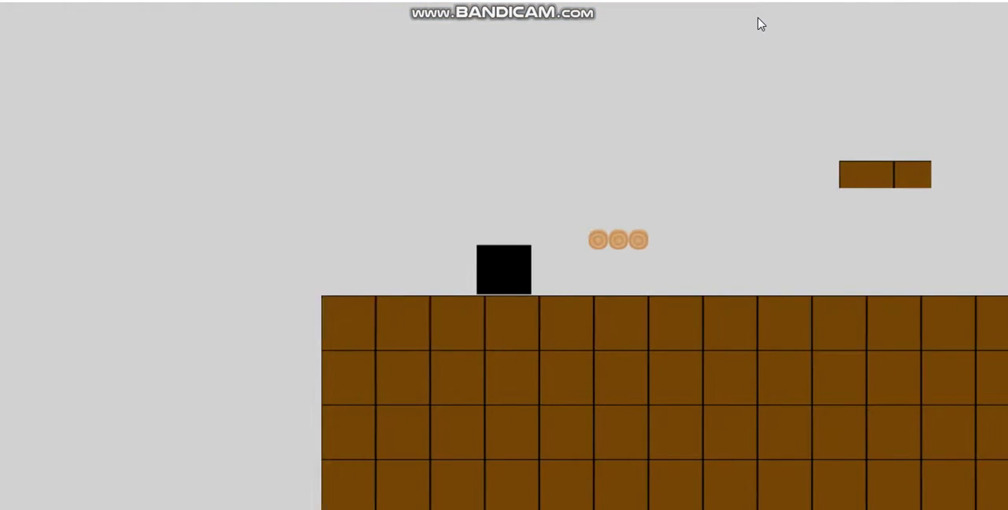
{"action": "key", "text": "Up"}
{"action": "key", "text": "Left"}
{"action": "key", "text": "Right"}
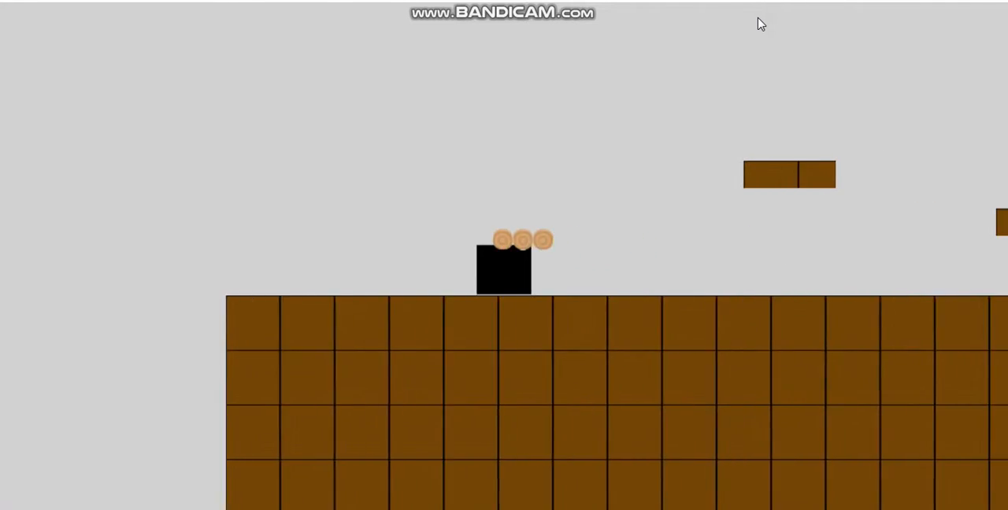
{"action": "key", "text": "Up"}
{"action": "key", "text": "Left"}
{"action": "key", "text": "Right"}
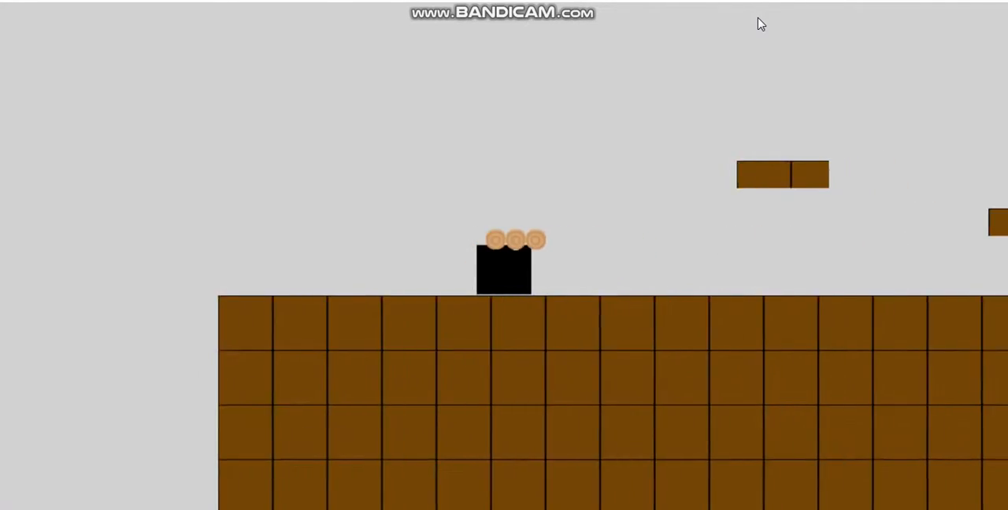
{"action": "key", "text": "Up"}
{"action": "key", "text": "Left"}
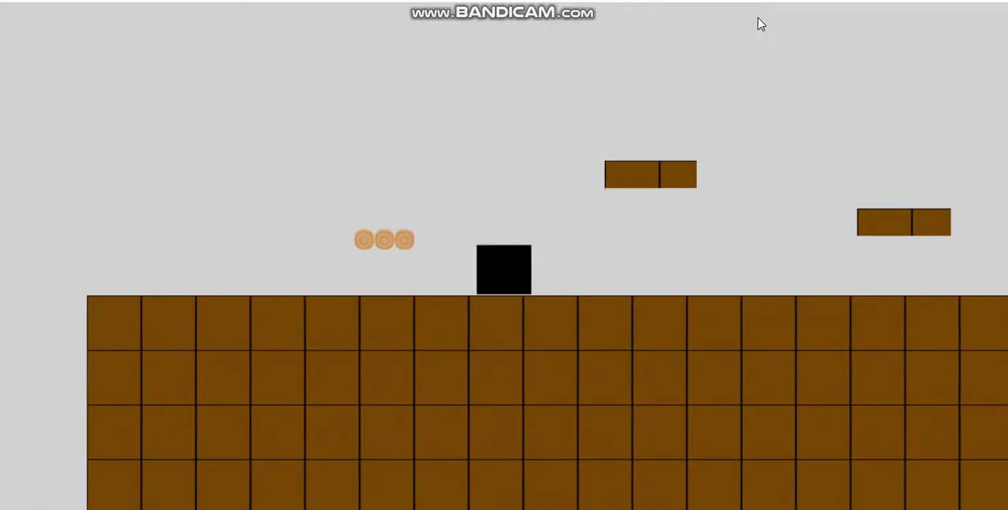
{"action": "key", "text": "Right"}
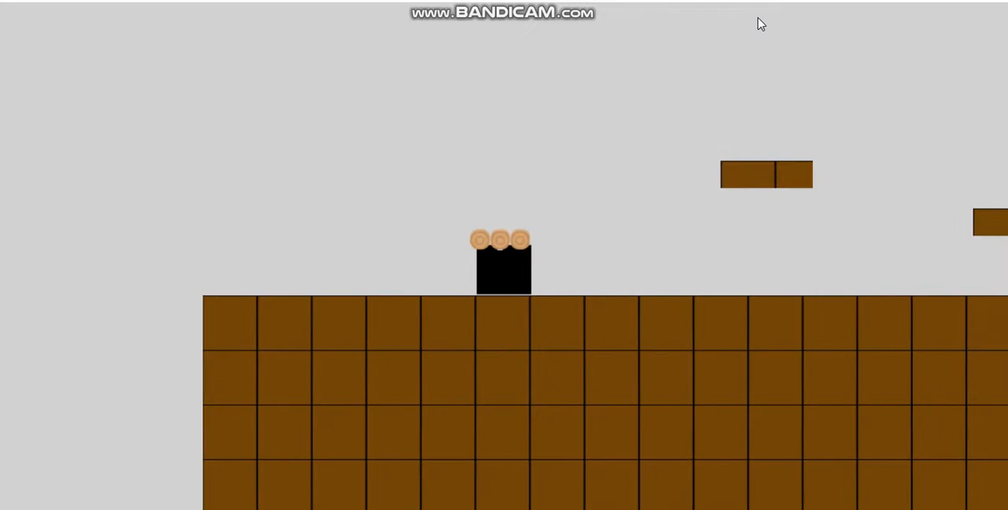
{"action": "key", "text": "Up"}
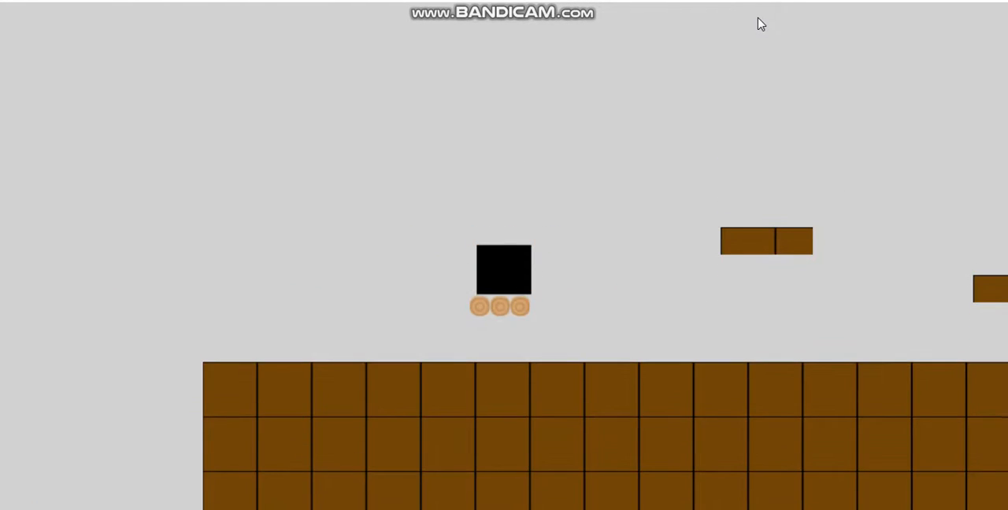
{"action": "key", "text": "Right"}
{"action": "key", "text": "Left"}
{"action": "key", "text": "Right"}
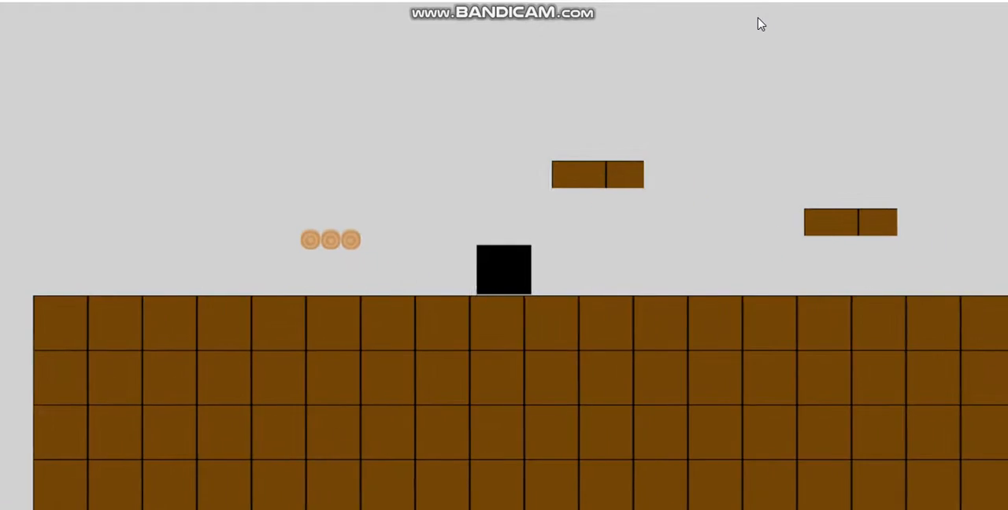
- Test jumping around the two raised brown platforms, return the player onto the log platform, and close the preview
{"action": "key", "text": "Right"}
{"action": "key", "text": "Up"}
{"action": "key", "text": "Right"}
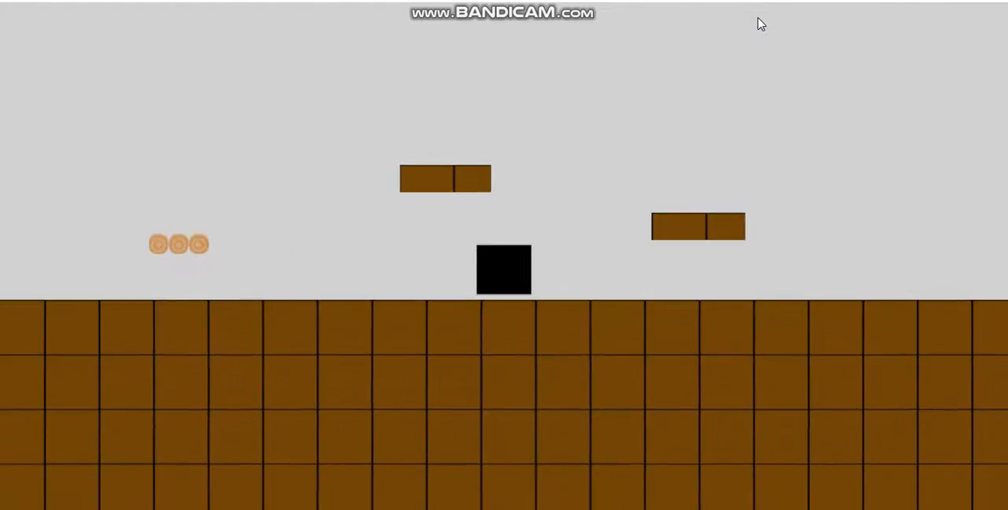
{"action": "key", "text": "Up"}
{"action": "key", "text": "Left"}
{"action": "key", "text": "Up"}
{"action": "key", "text": "Right"}
{"action": "key", "text": "Up"}
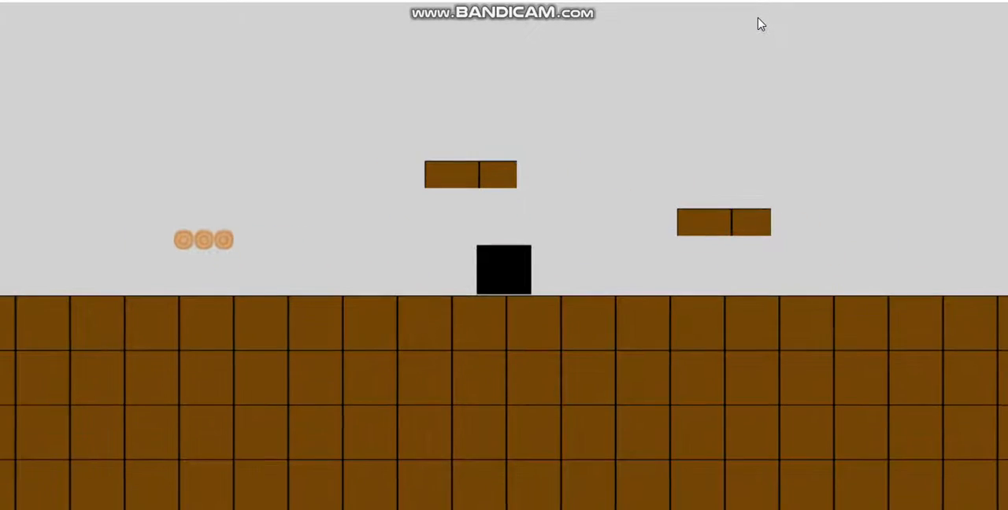
{"action": "key", "text": "Right"}
{"action": "key", "text": "Up"}
{"action": "key", "text": "Left"}
{"action": "key", "text": "Up"}
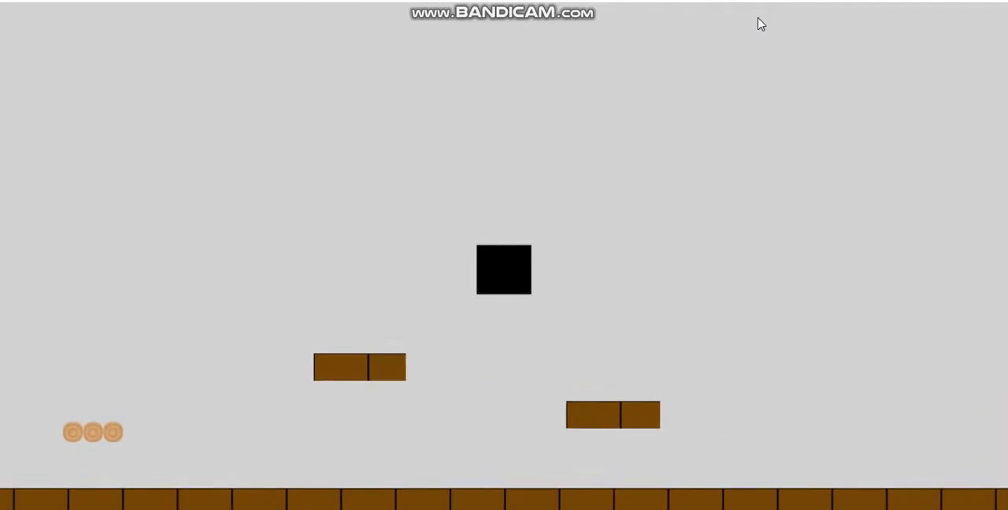
{"action": "key", "text": "Left"}
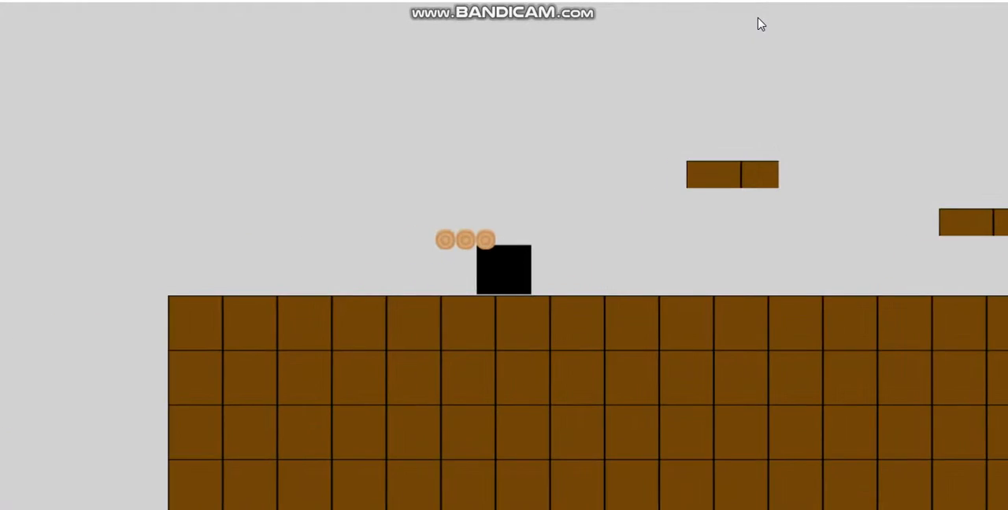
{"action": "key", "text": "Up"}
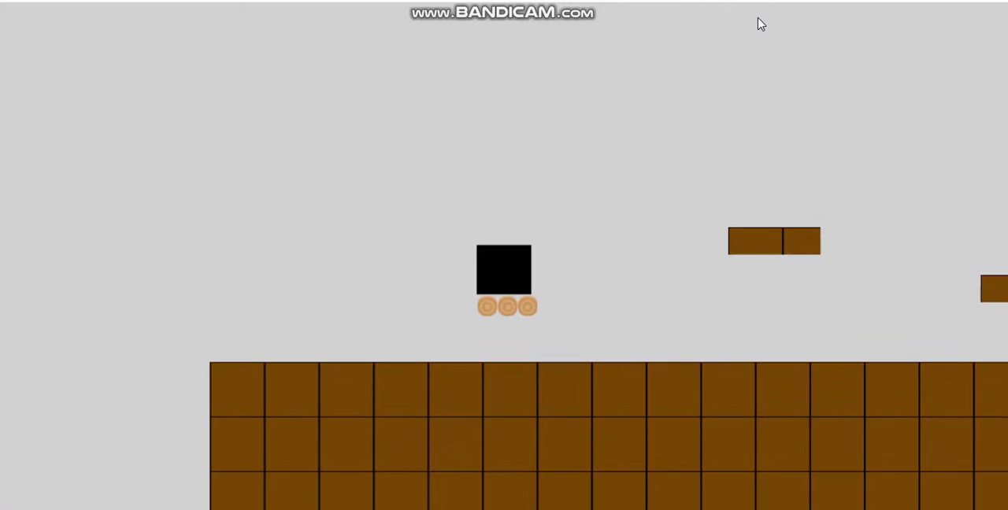
{"action": "key", "text": "alt+F4"}
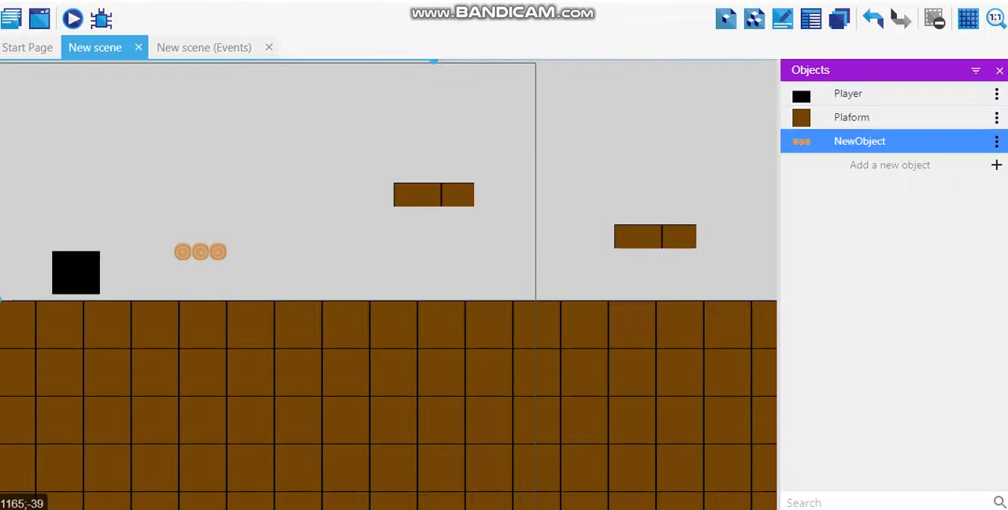
{"action": "left_click", "coordinate": [889, 165]}
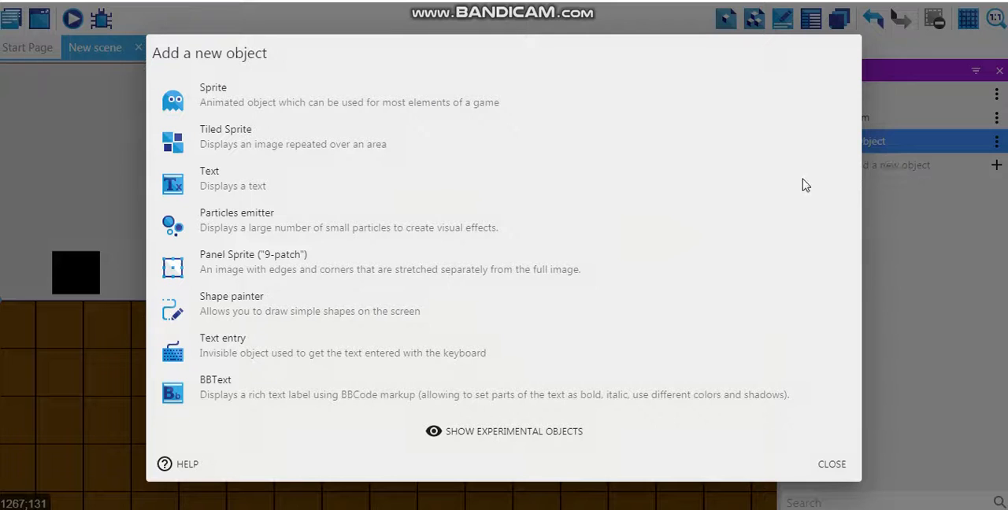
{"action": "left_click", "coordinate": [323, 147]}
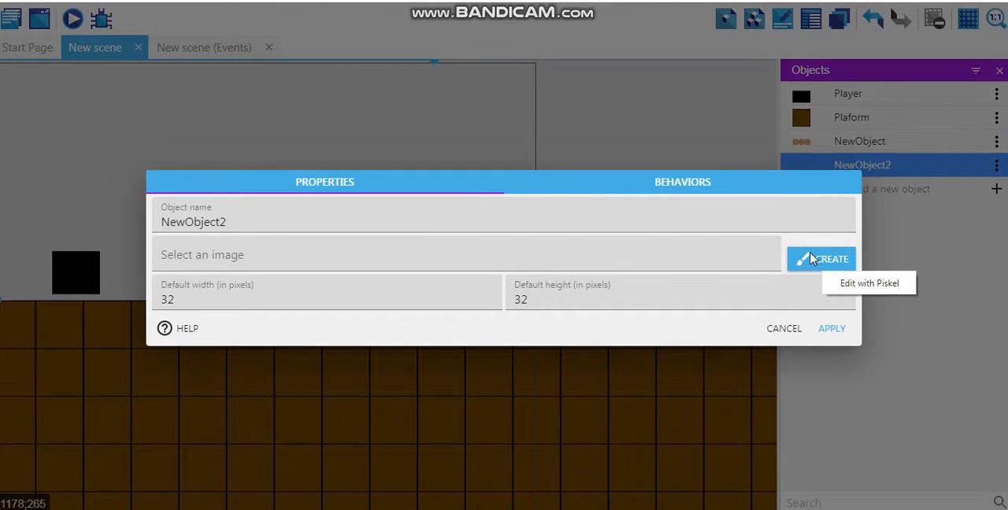
{"action": "left_click", "coordinate": [786, 329]}
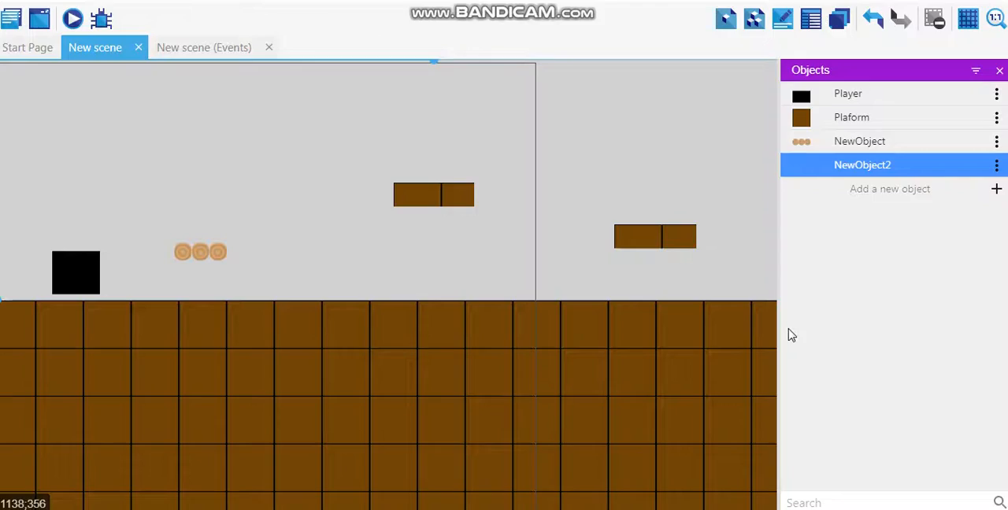
{"action": "left_click", "coordinate": [997, 170]}
{"action": "left_click", "coordinate": [968, 190]}
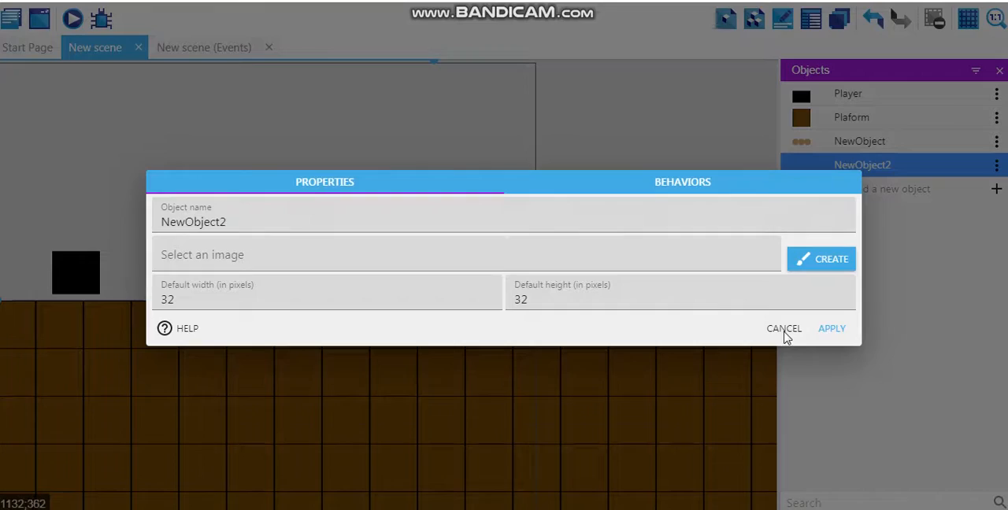
{"action": "left_click", "coordinate": [953, 171]}
{"action": "left_click", "coordinate": [996, 164]}
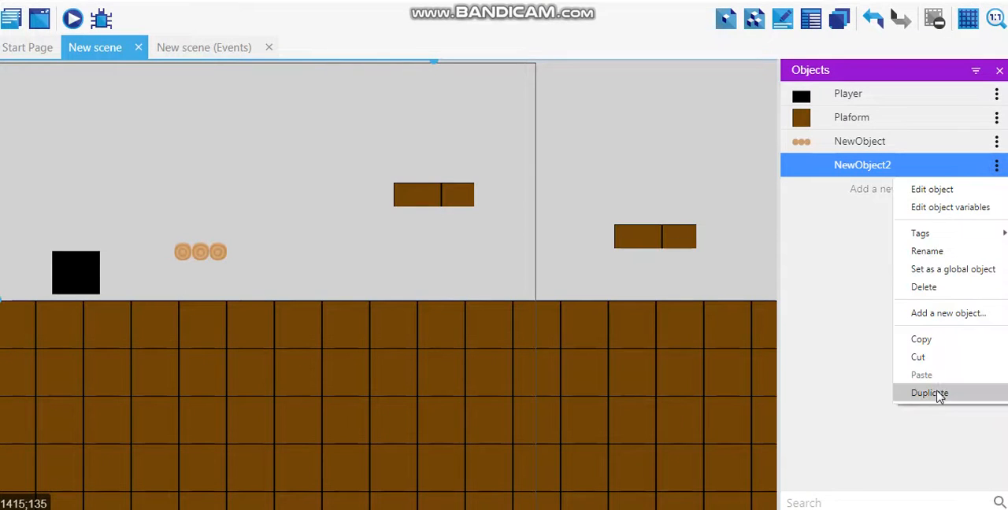
{"action": "left_click", "coordinate": [933, 289]}
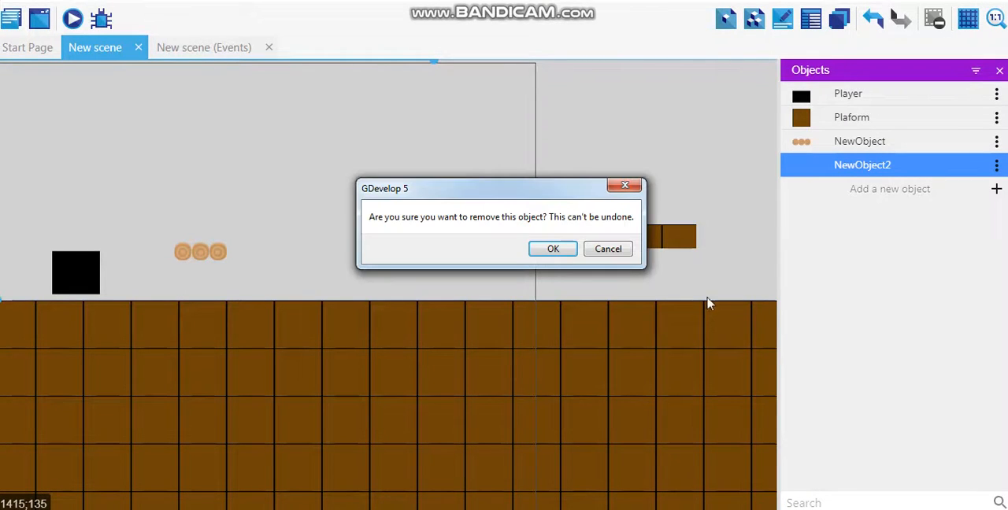
{"action": "left_click", "coordinate": [552, 248]}
{"action": "left_click", "coordinate": [618, 260]}
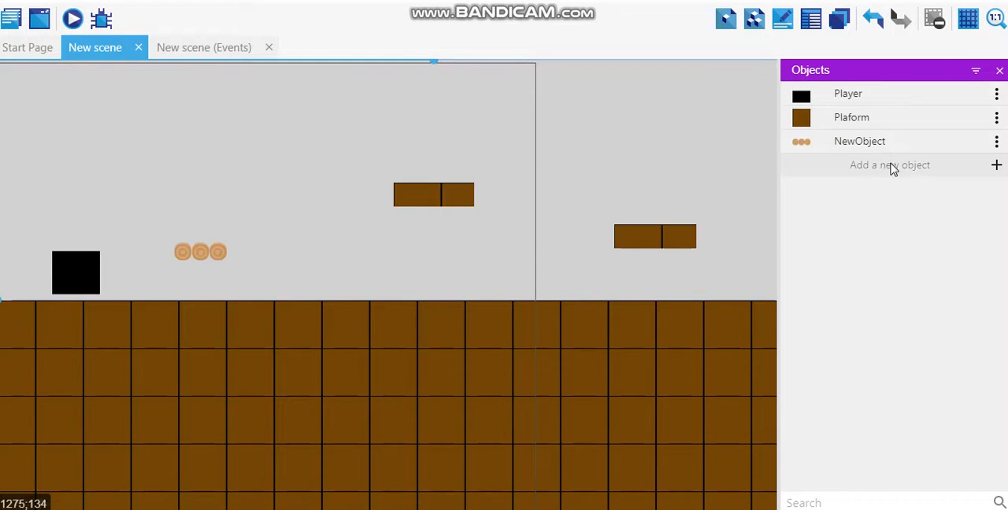
- Add a new Tiled Sprite object without an image, keeping the default width and height of 32 pixels
{"action": "left_click", "coordinate": [896, 168]}
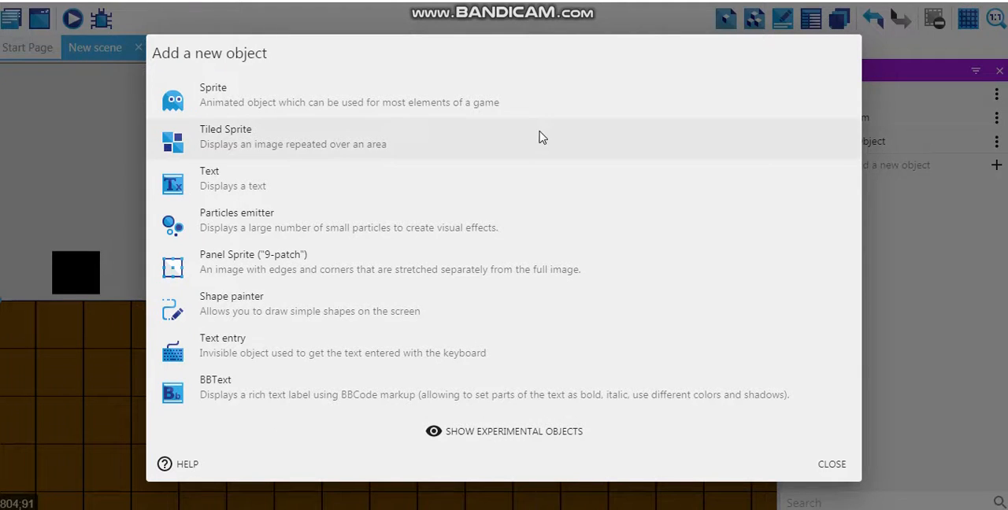
{"action": "left_click", "coordinate": [473, 142]}
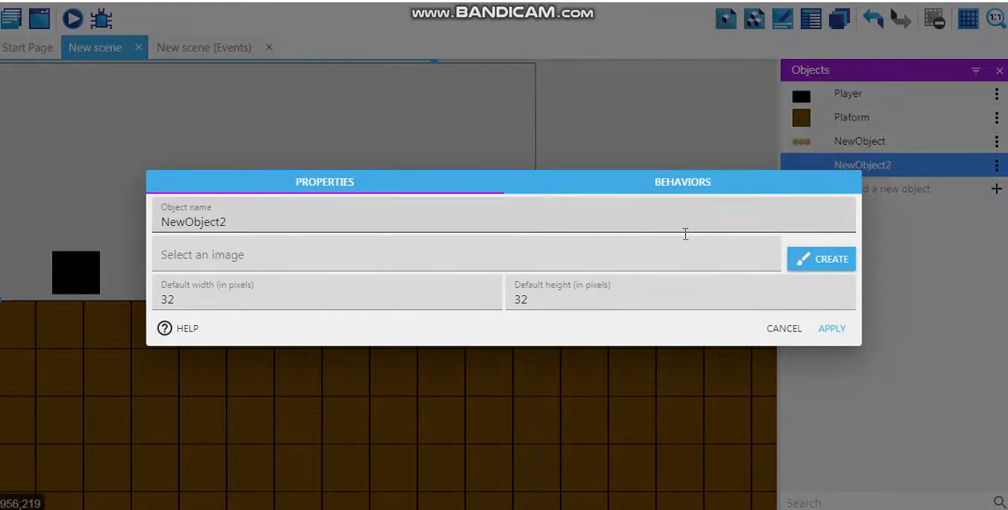
{"action": "left_click", "coordinate": [835, 331]}
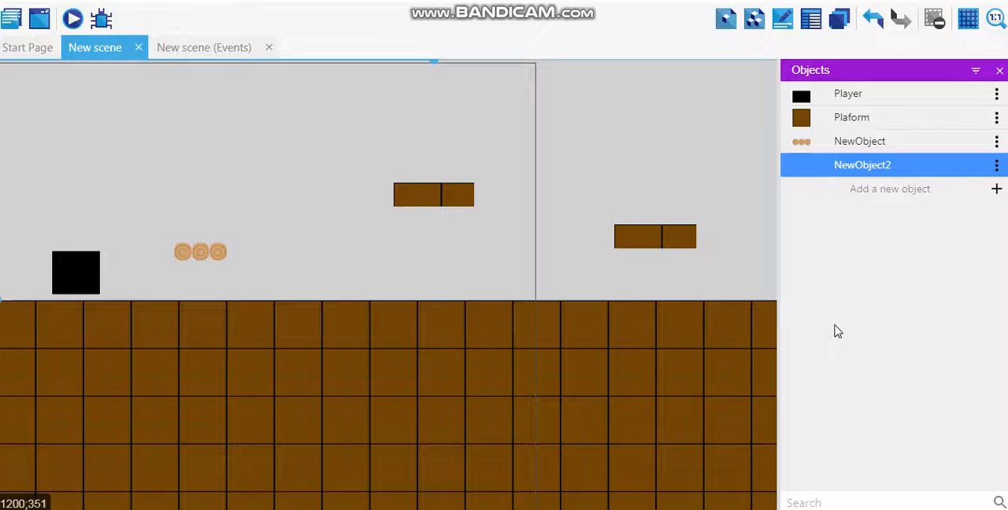
- Add a new Sprite object with one animation and load ladder_mid from New folder as its frame, copying the file into the project folder
{"action": "left_click", "coordinate": [946, 194]}
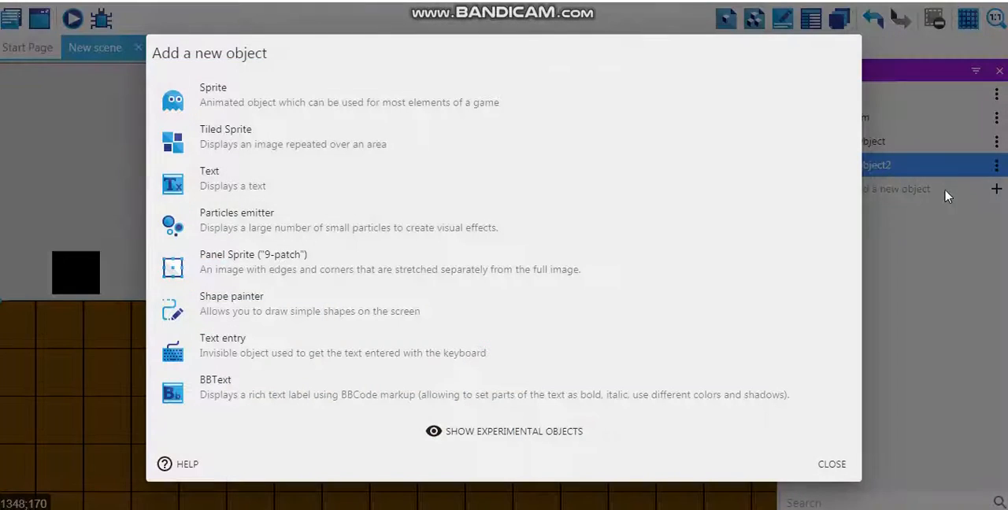
{"action": "left_click", "coordinate": [308, 104]}
{"action": "left_click", "coordinate": [731, 293]}
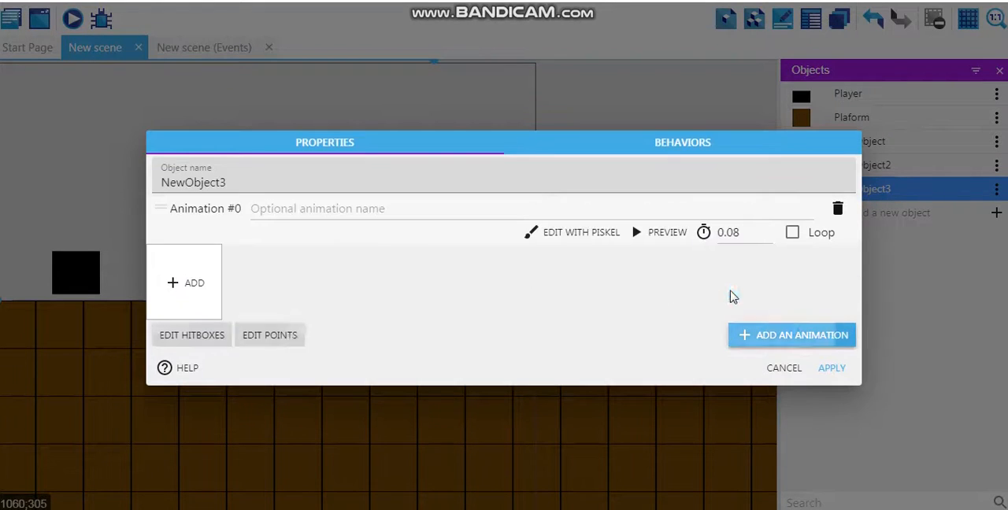
{"action": "left_click", "coordinate": [177, 293]}
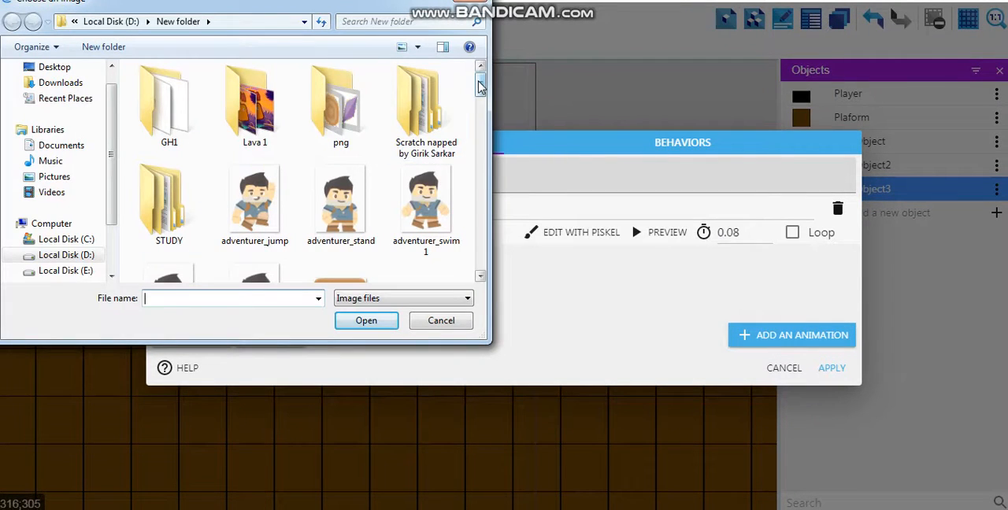
{"action": "left_click_drag", "start_coordinate": [478, 80], "coordinate": [478, 157]}
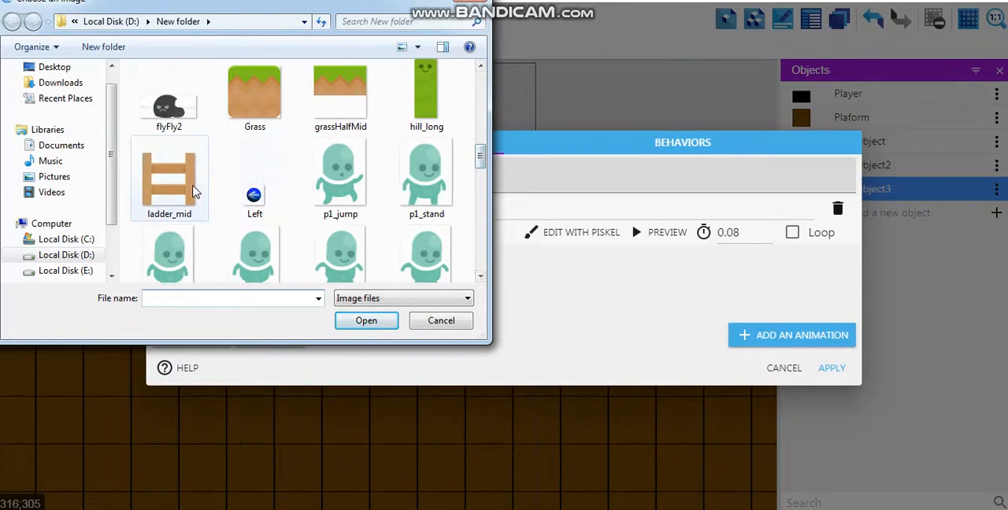
{"action": "left_click", "coordinate": [188, 189]}
{"action": "left_click", "coordinate": [365, 321]}
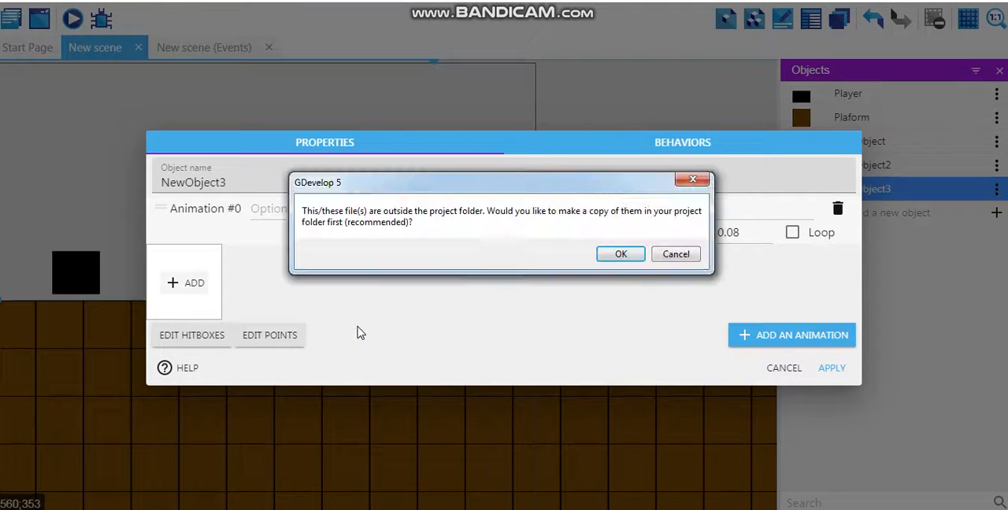
{"action": "left_click", "coordinate": [622, 254]}
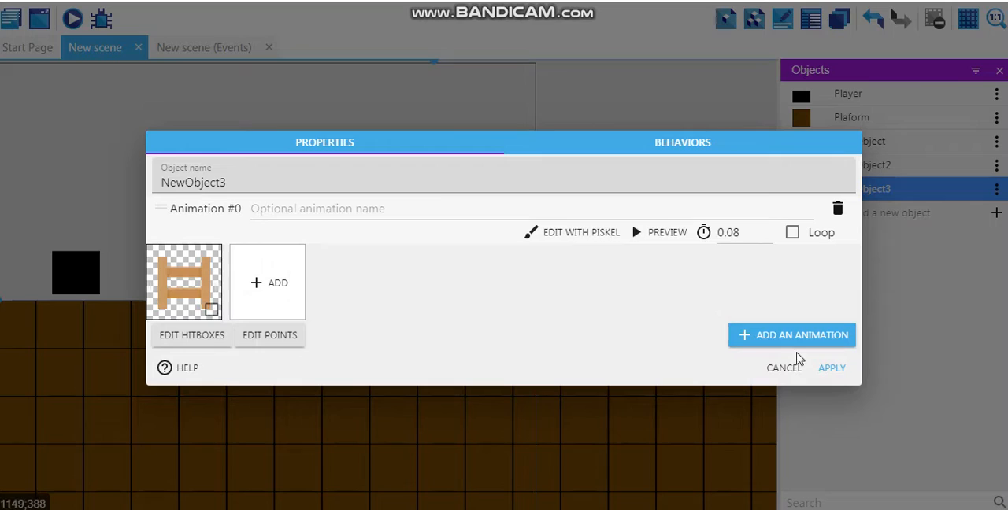
{"action": "left_click", "coordinate": [537, 233]}
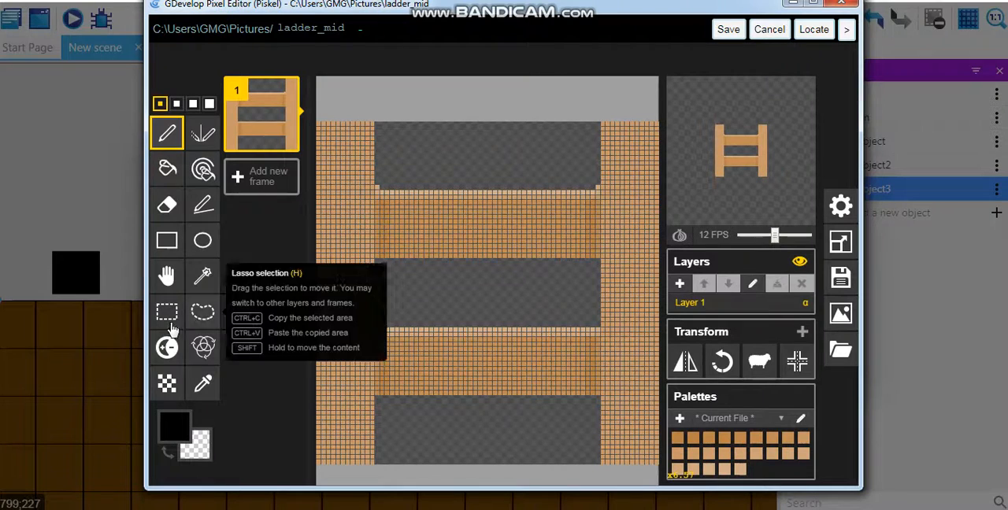
{"action": "left_click", "coordinate": [166, 313]}
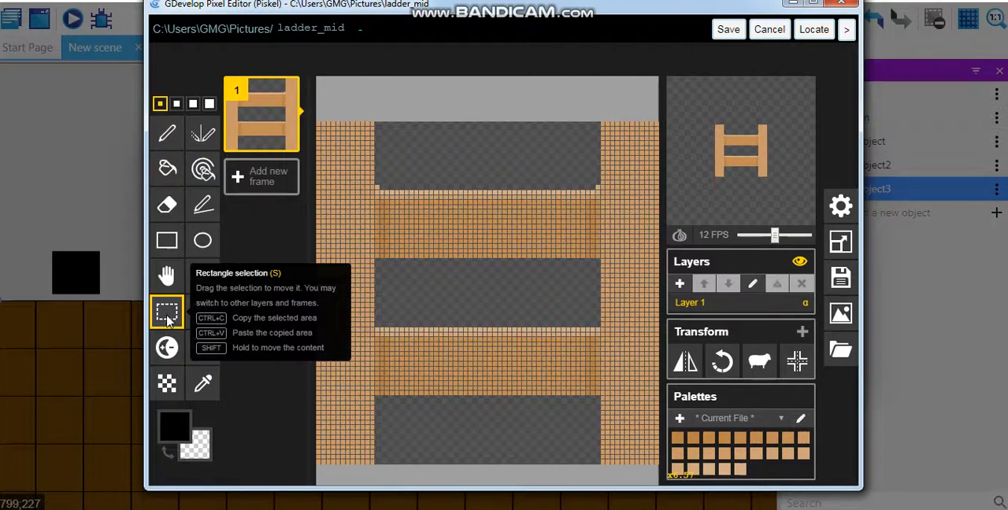
{"action": "left_click_drag", "start_coordinate": [319, 124], "coordinate": [660, 466]}
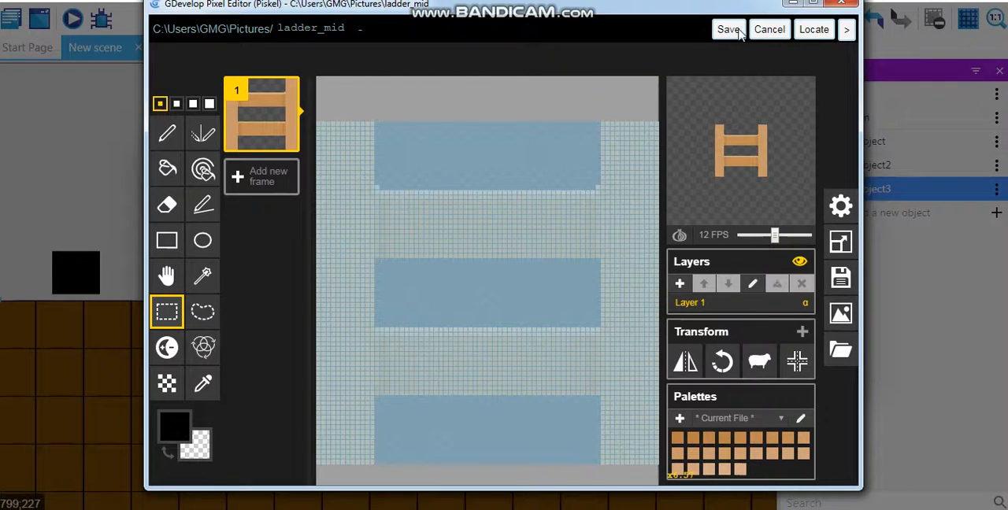
{"action": "left_click", "coordinate": [840, 5]}
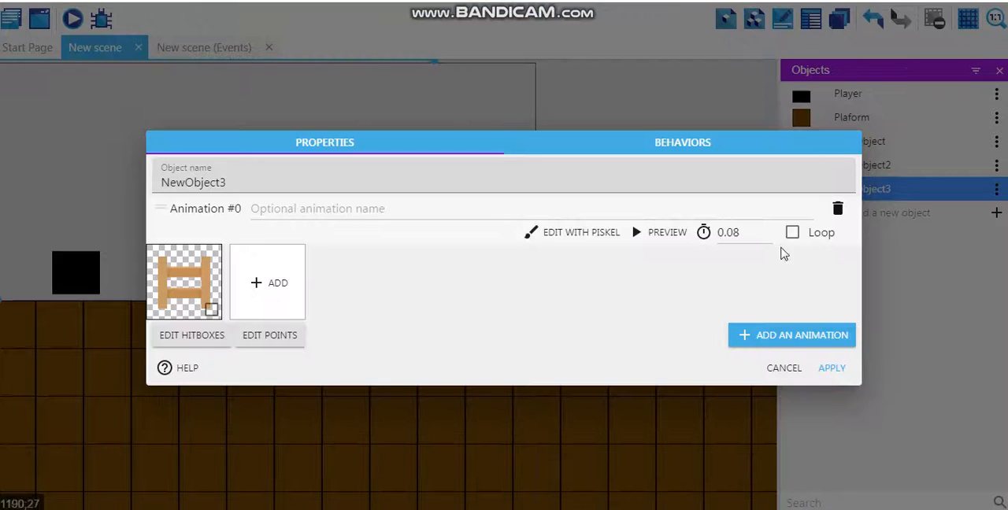
- Apply the properties of the new ladder sprite object
{"action": "left_click", "coordinate": [837, 373]}
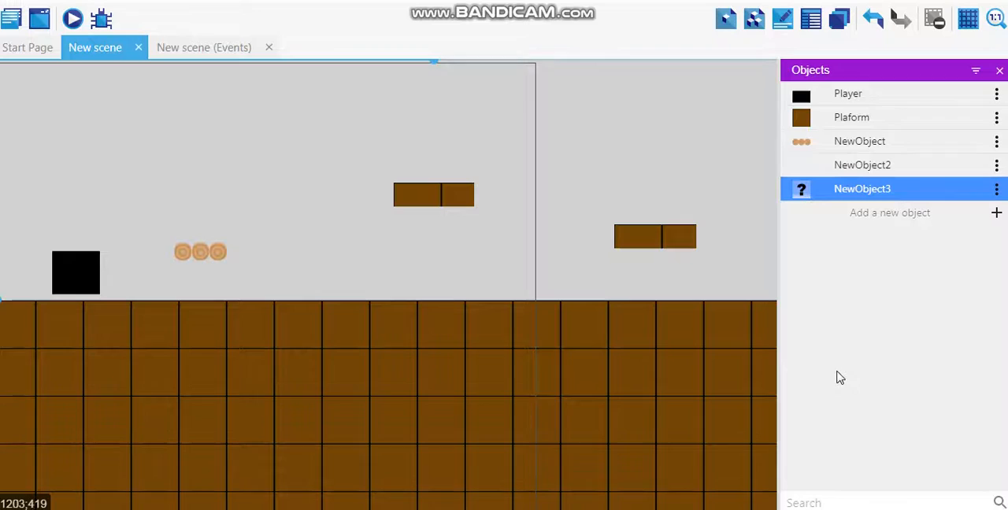
- Create an image for the NewObject2 tiled sprite by pasting the copied ladder picture onto a 64x64 pixel-editor canvas, save it and apply the properties
{"action": "left_click", "coordinate": [922, 169]}
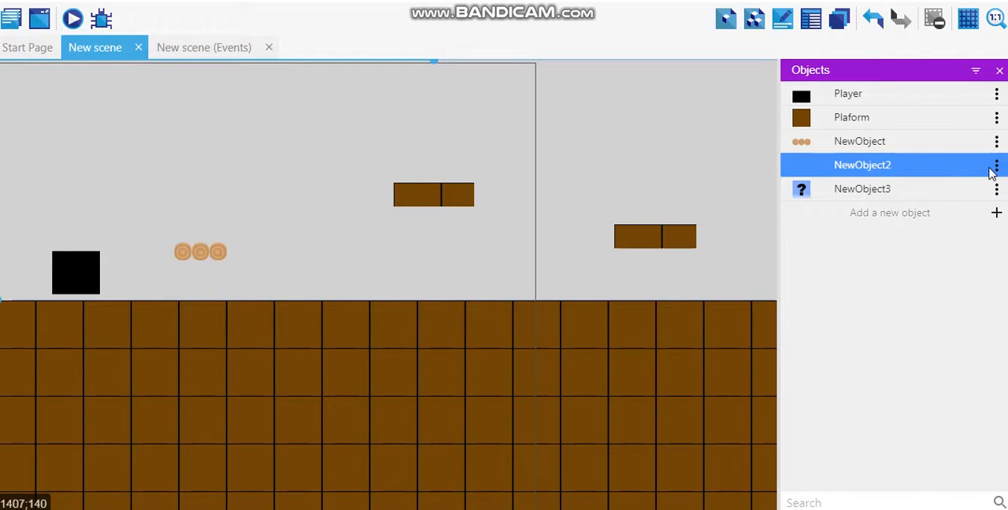
{"action": "left_click", "coordinate": [996, 165]}
{"action": "left_click", "coordinate": [977, 190]}
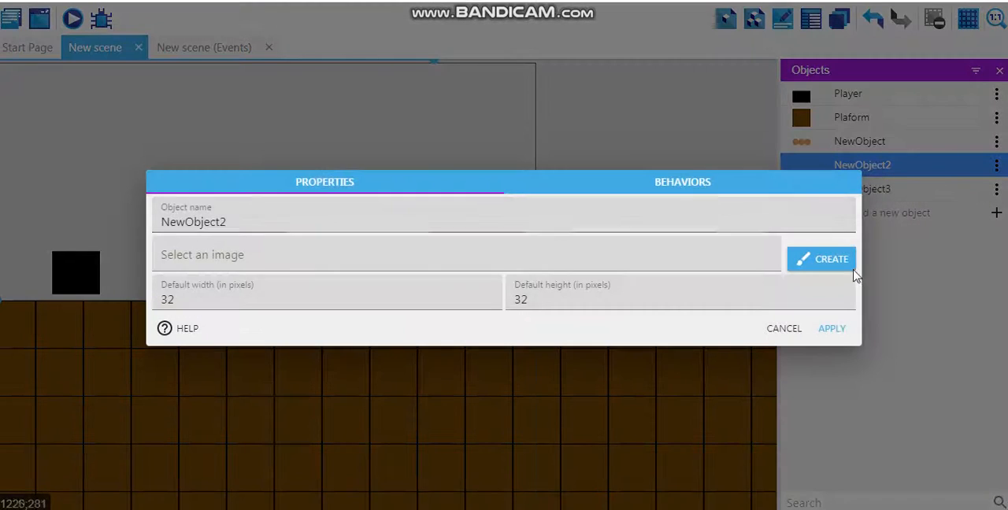
{"action": "left_click", "coordinate": [849, 266]}
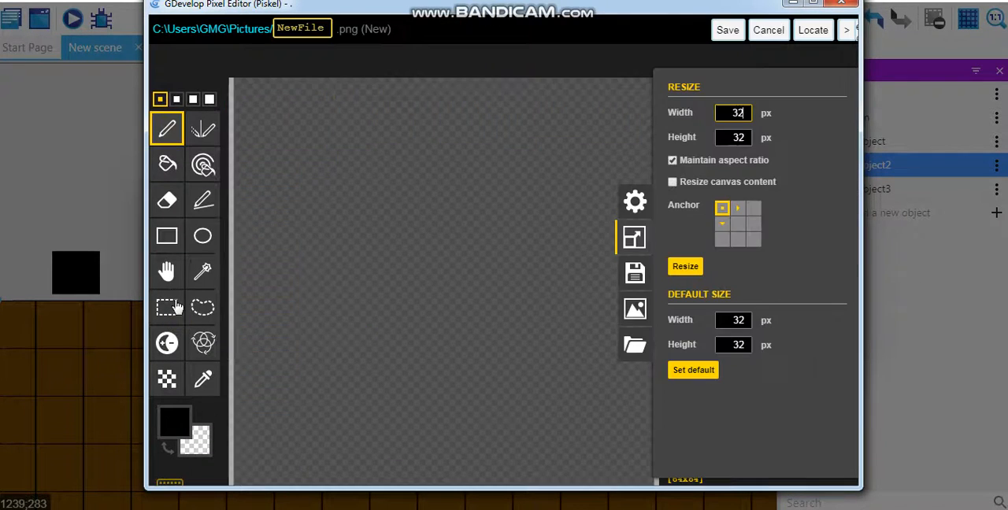
{"action": "left_click_drag", "start_coordinate": [234, 79], "coordinate": [657, 484]}
{"action": "key", "text": "ctrl+v"}
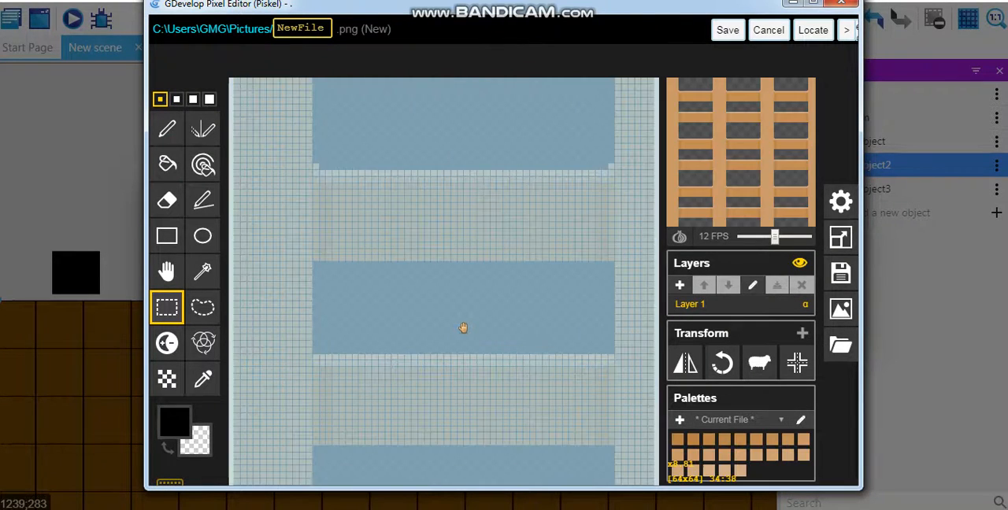
{"action": "left_click", "coordinate": [731, 33]}
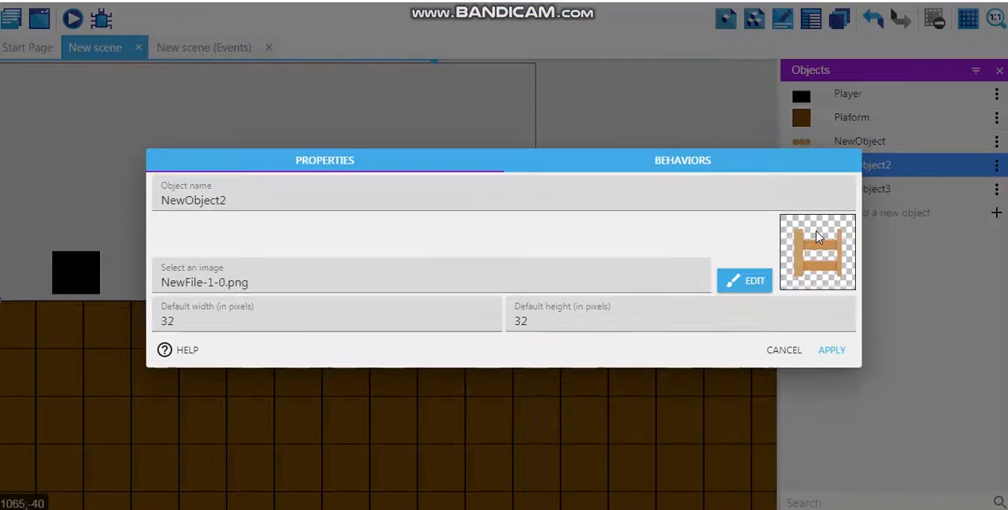
{"action": "left_click", "coordinate": [832, 351]}
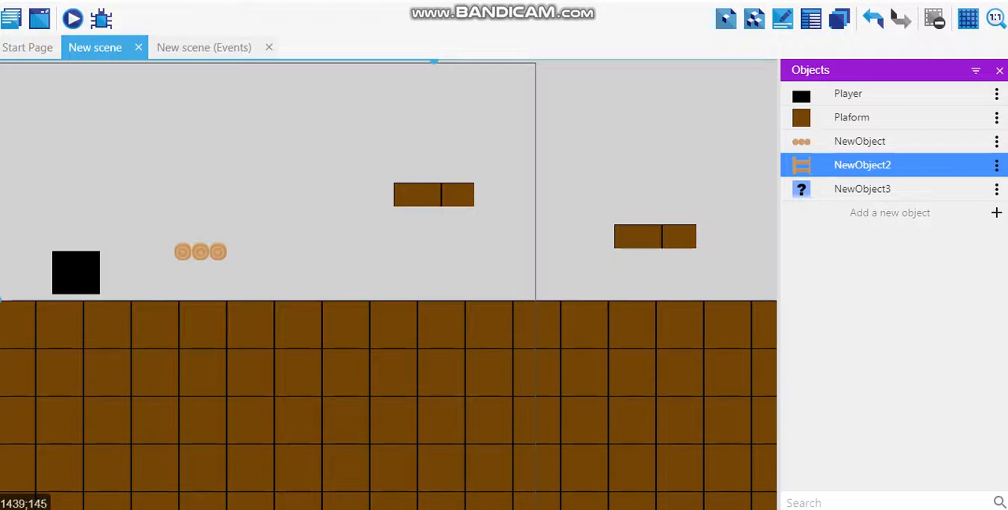
- Delete the NewObject3 sprite object from the scene's objects and confirm the removal
{"action": "left_click", "coordinate": [997, 189]}
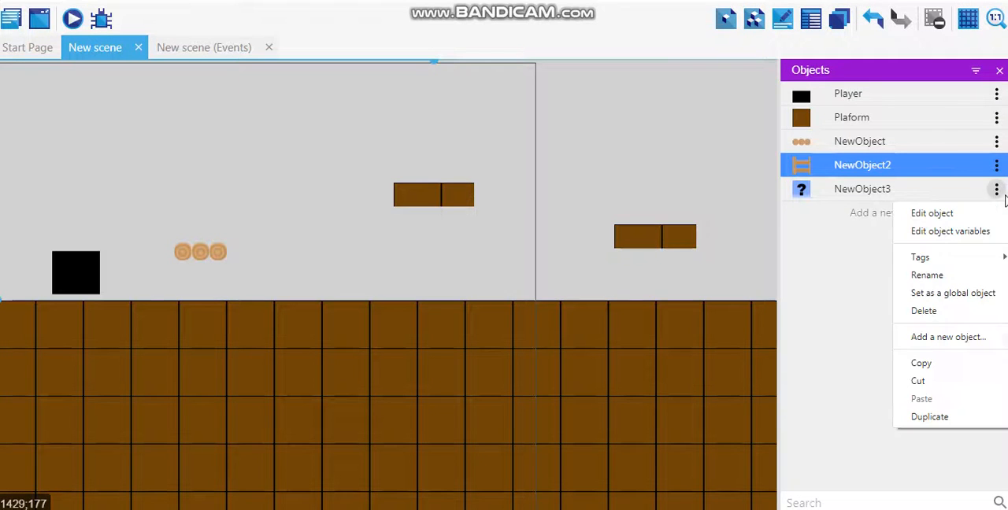
{"action": "left_click", "coordinate": [922, 315]}
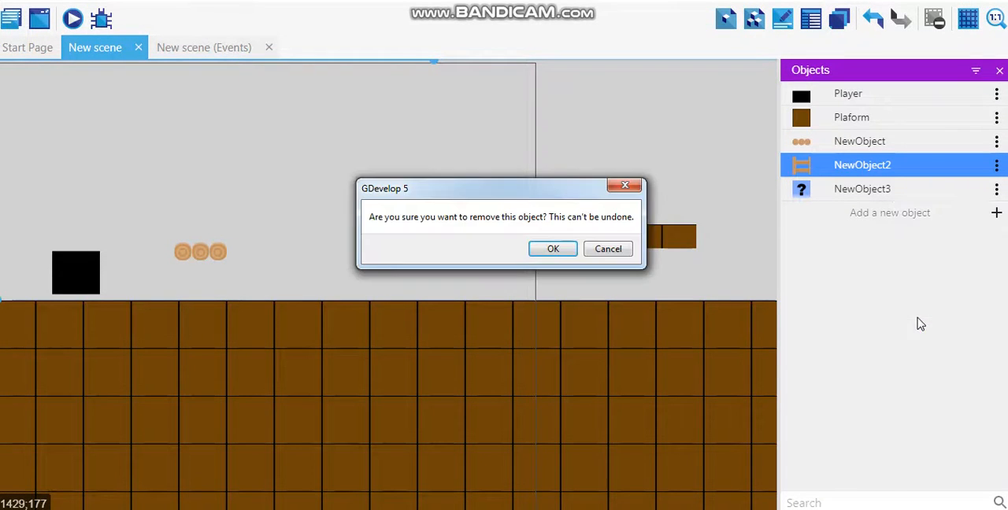
{"action": "left_click", "coordinate": [553, 250]}
{"action": "left_click", "coordinate": [609, 260]}
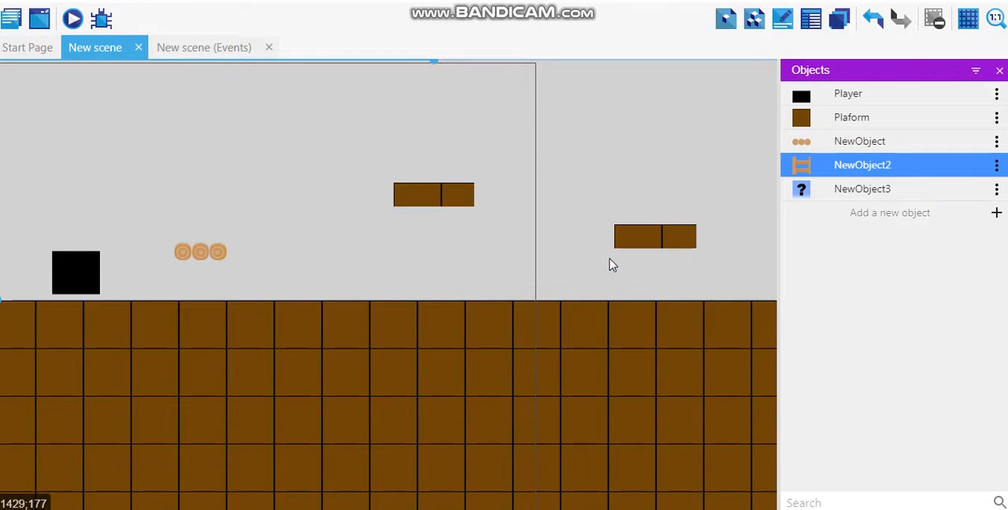
- Rename the ladder tiled sprite object from NewObject2 to Ladder
{"action": "left_click", "coordinate": [997, 168]}
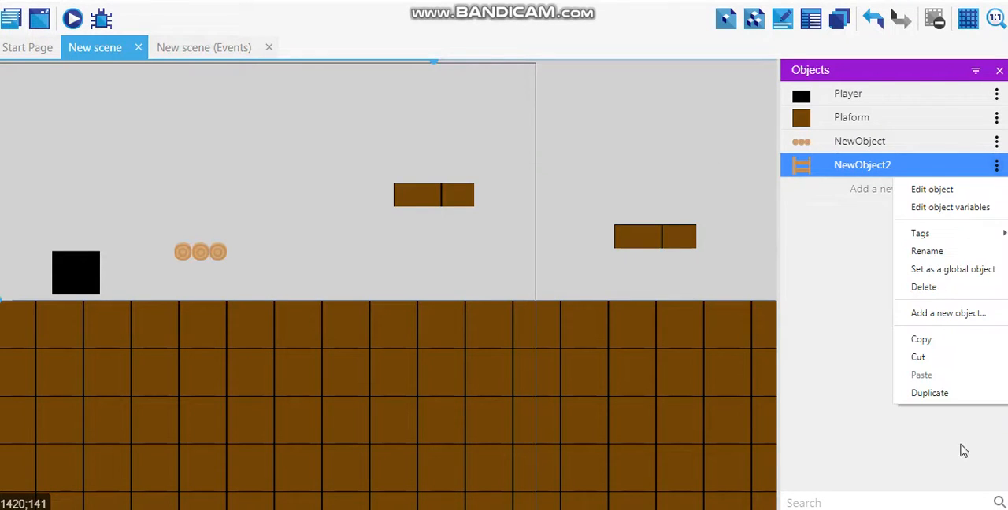
{"action": "left_click", "coordinate": [938, 254]}
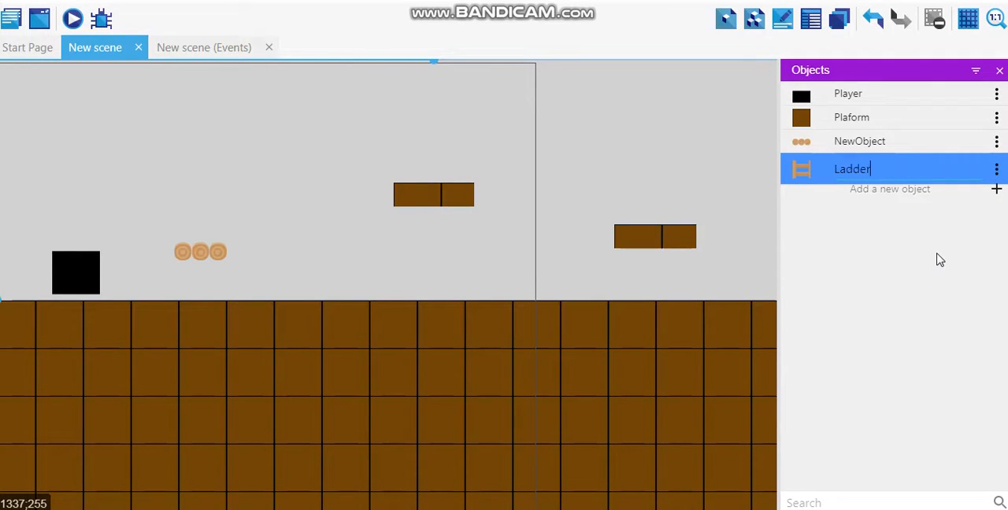
{"action": "left_click", "coordinate": [949, 264]}
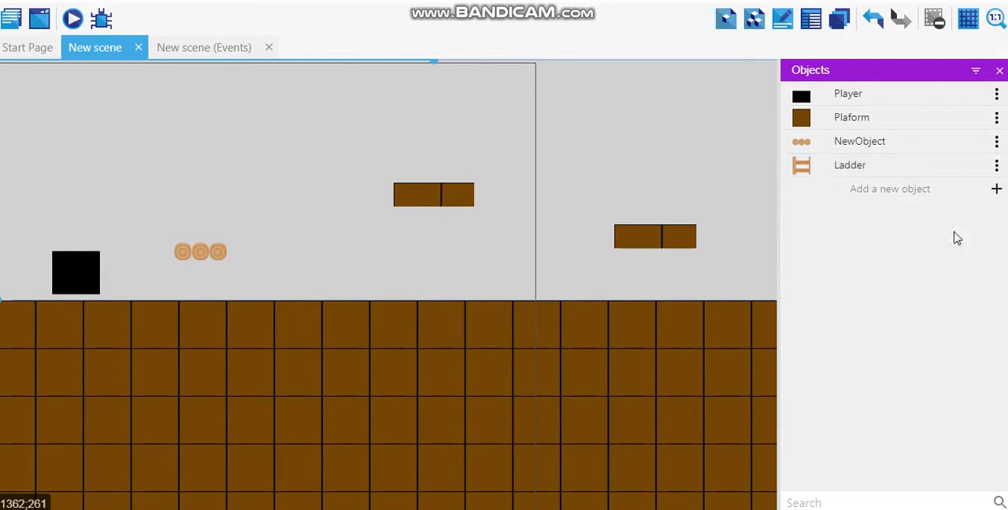
- Add the Platform behavior to the Ladder object, set its type to Ladder and apply
{"action": "left_click", "coordinate": [996, 166]}
{"action": "left_click", "coordinate": [980, 189]}
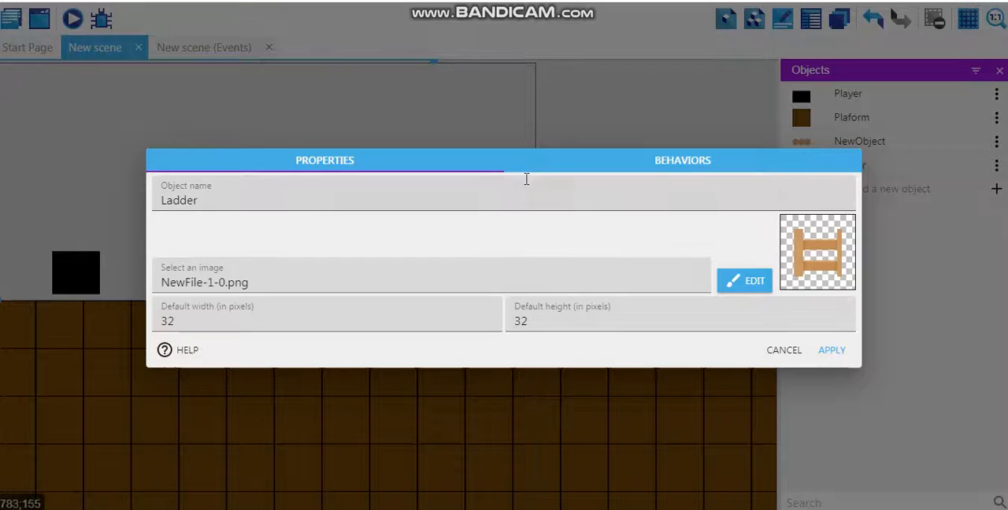
{"action": "left_click", "coordinate": [745, 167]}
{"action": "left_click", "coordinate": [729, 276]}
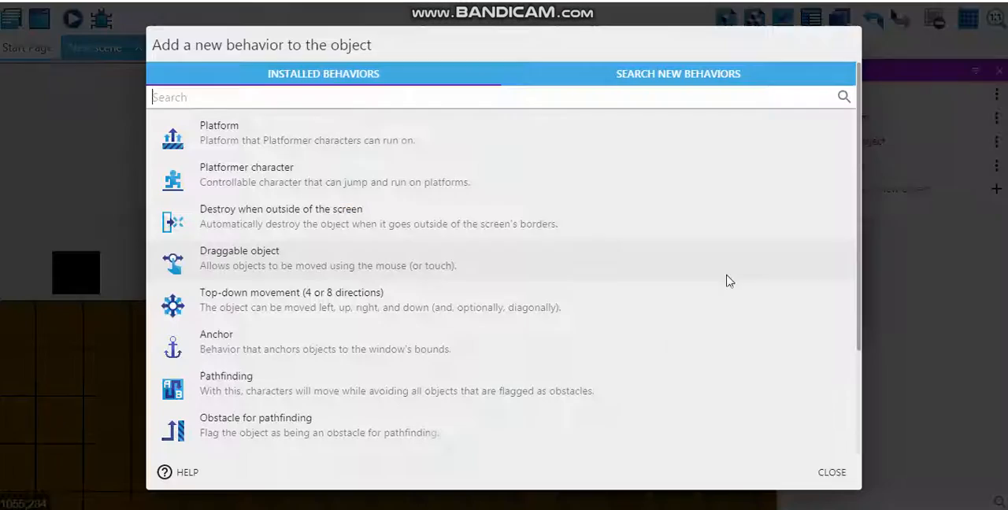
{"action": "left_click", "coordinate": [477, 143]}
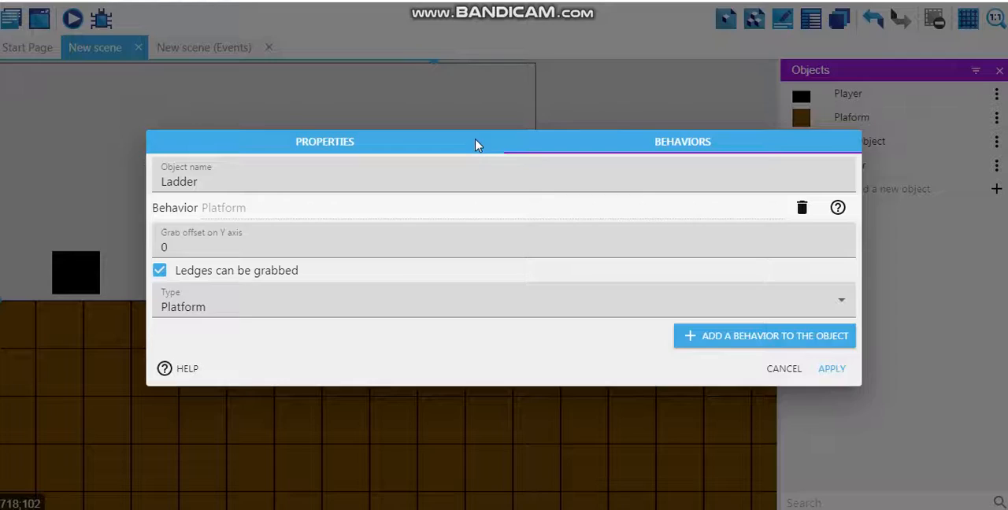
{"action": "left_click", "coordinate": [380, 310]}
{"action": "left_click", "coordinate": [334, 361]}
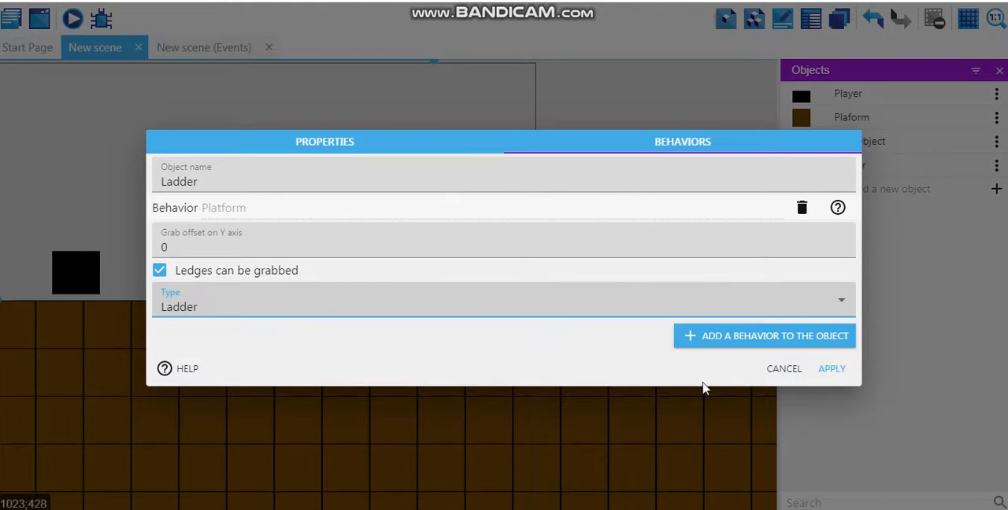
{"action": "left_click", "coordinate": [831, 369]}
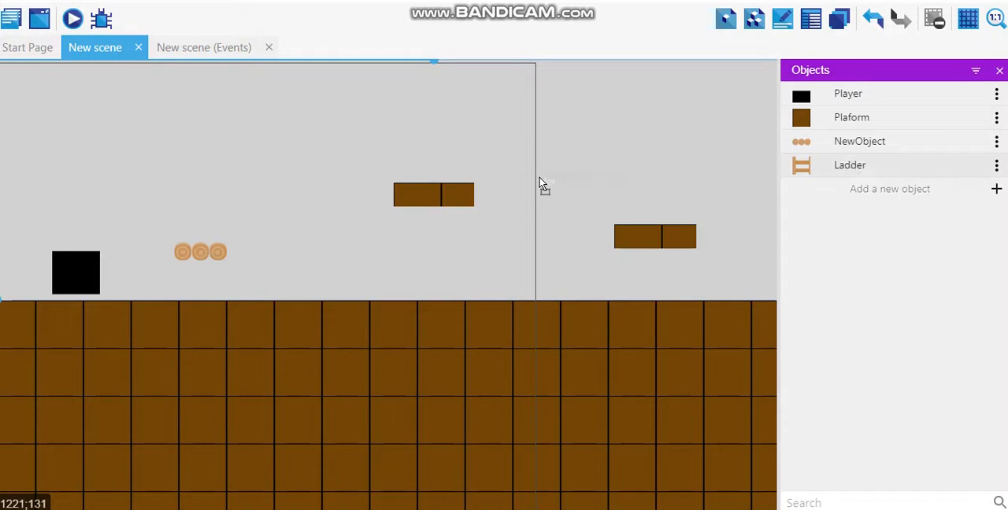
- Place a Ladder between the log platform and the nearest raised brown platform, and stretch it down to the ground
{"action": "left_click_drag", "start_coordinate": [542, 185], "coordinate": [311, 304]}
{"action": "left_click", "coordinate": [315, 210]}
{"action": "left_click_drag", "start_coordinate": [313, 233], "coordinate": [304, 175]}
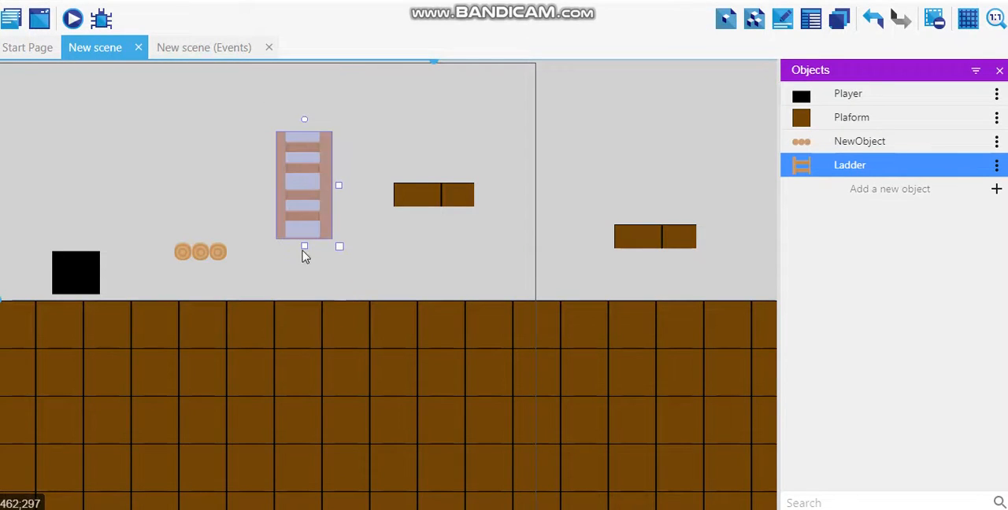
{"action": "left_click_drag", "start_coordinate": [305, 248], "coordinate": [304, 307]}
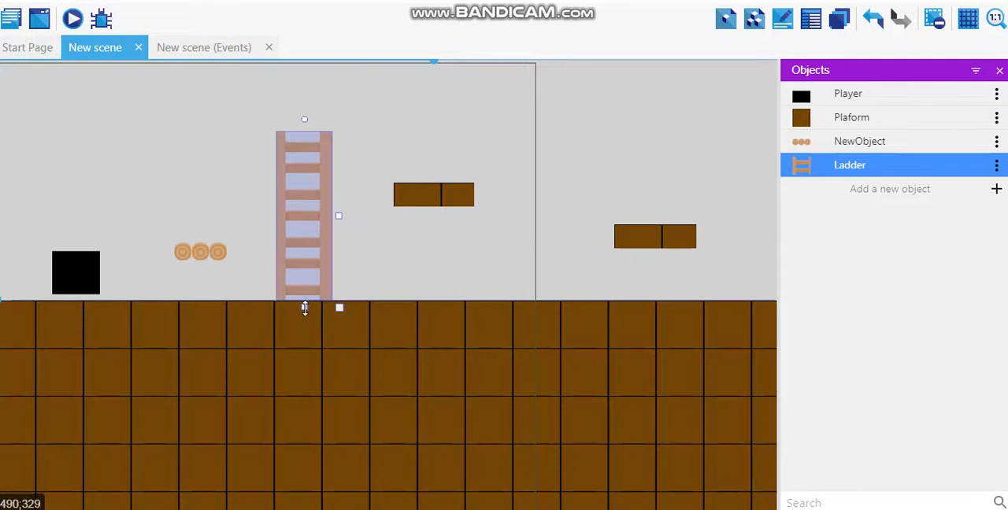
- Preview the project in a maximized window and move the player along the ground past the log platform to the ladder
{"action": "left_click", "coordinate": [71, 19]}
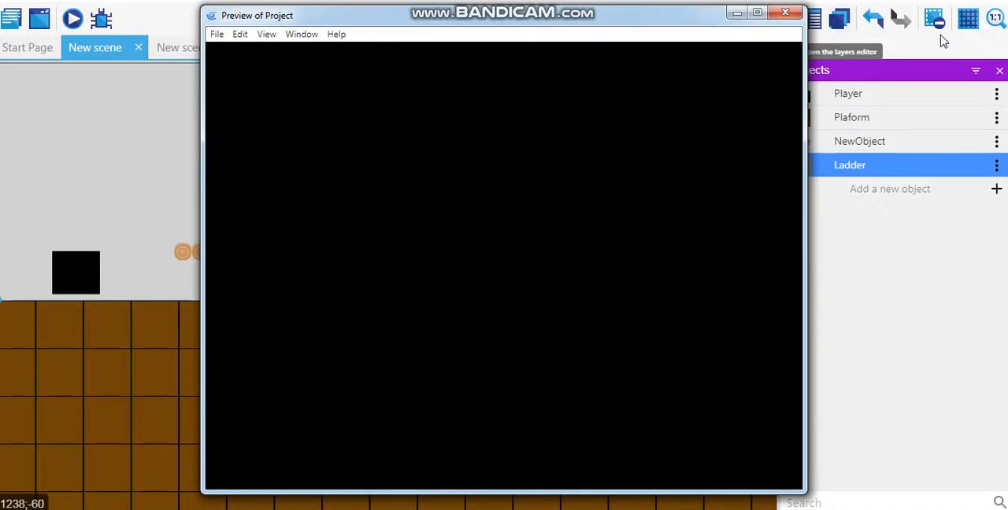
{"action": "left_click", "coordinate": [762, 14]}
{"action": "key", "text": "Right"}
{"action": "key", "text": "space"}
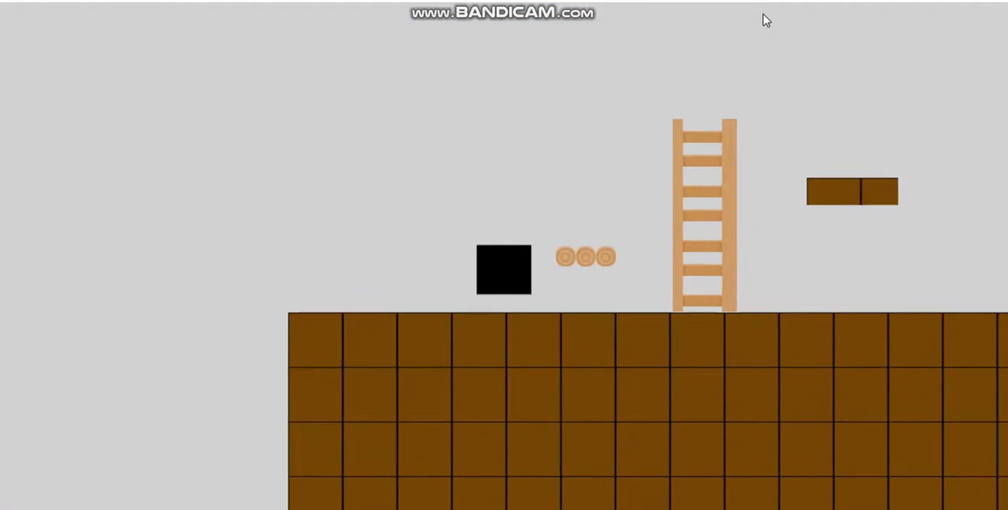
{"action": "key", "text": "Right"}
{"action": "key", "text": "space"}
{"action": "key", "text": "Left"}
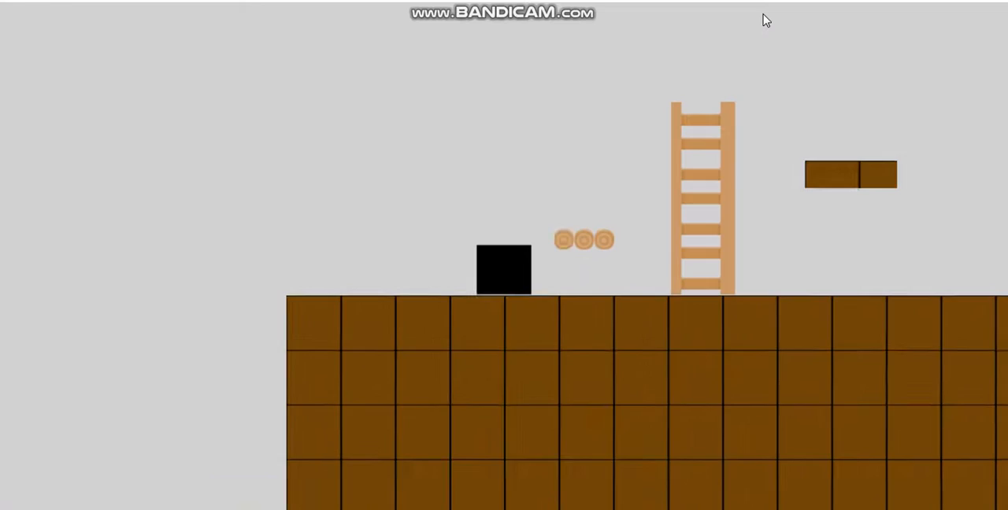
{"action": "key", "text": "Right"}
{"action": "key", "text": "space"}
{"action": "key", "text": "Left"}
{"action": "key", "text": "Right"}
- Test climbing the ladder with the player, jump off its top toward the raised brown platforms, and close the preview
{"action": "key", "text": "Right"}
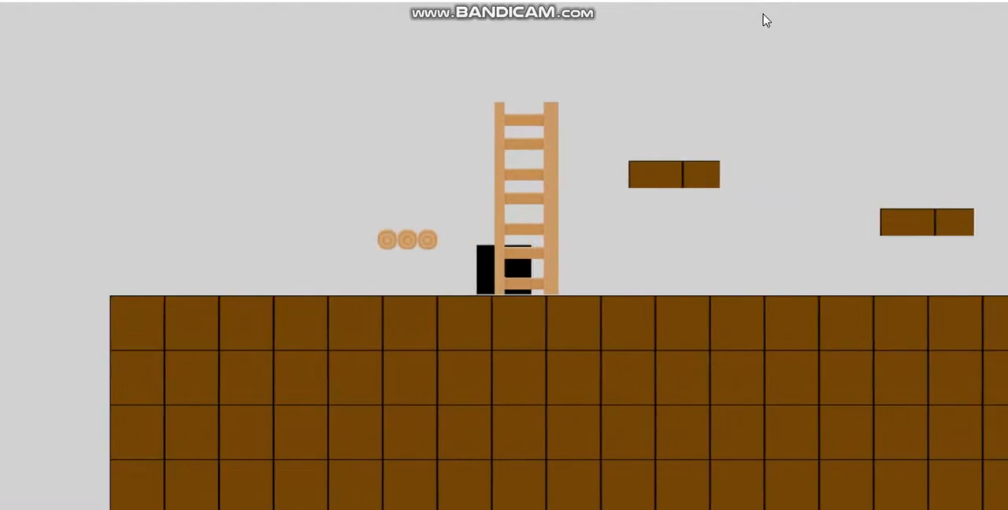
{"action": "key", "text": "Up"}
{"action": "key", "text": "Right"}
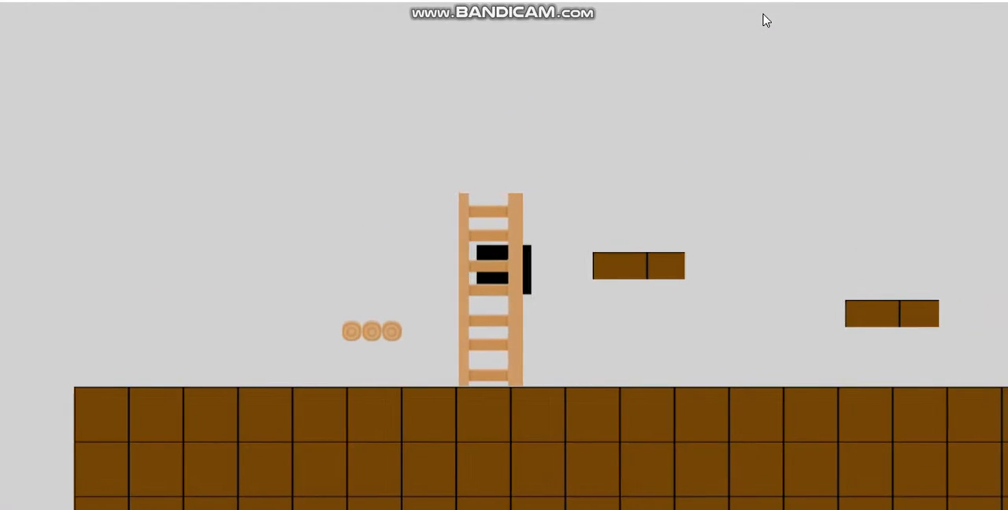
{"action": "key", "text": "Left"}
{"action": "key", "text": "Up"}
{"action": "key", "text": "Right"}
{"action": "key", "text": "space"}
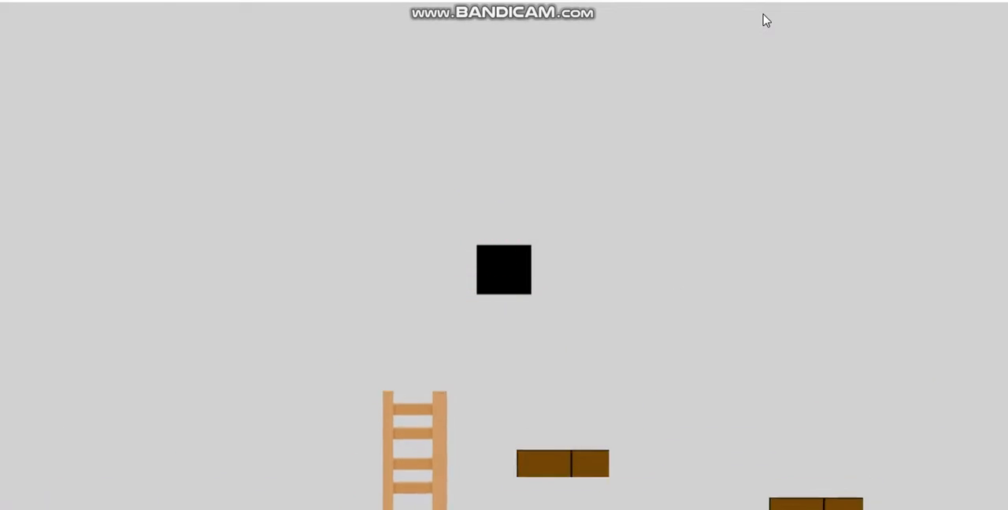
{"action": "key", "text": "Left"}
{"action": "key", "text": "space"}
{"action": "key", "text": "Right"}
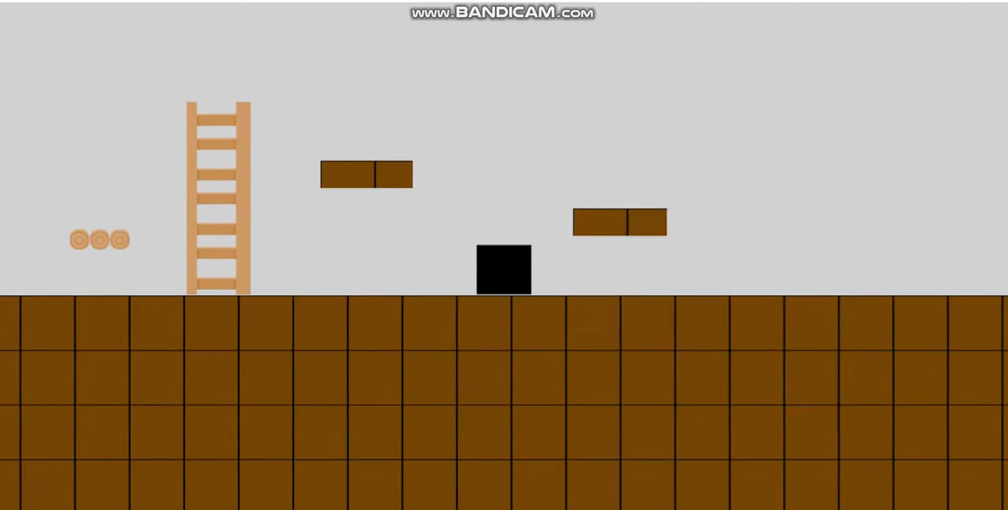
{"action": "left_click", "coordinate": [994, 2]}
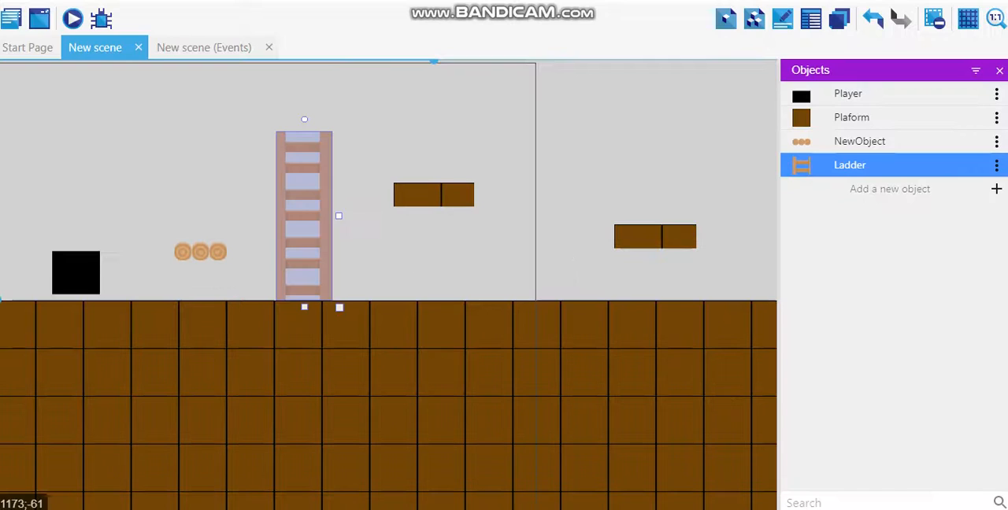
- Add a new Sprite object with one animation and load the crate image from New folder as its frame
{"action": "left_click", "coordinate": [904, 192]}
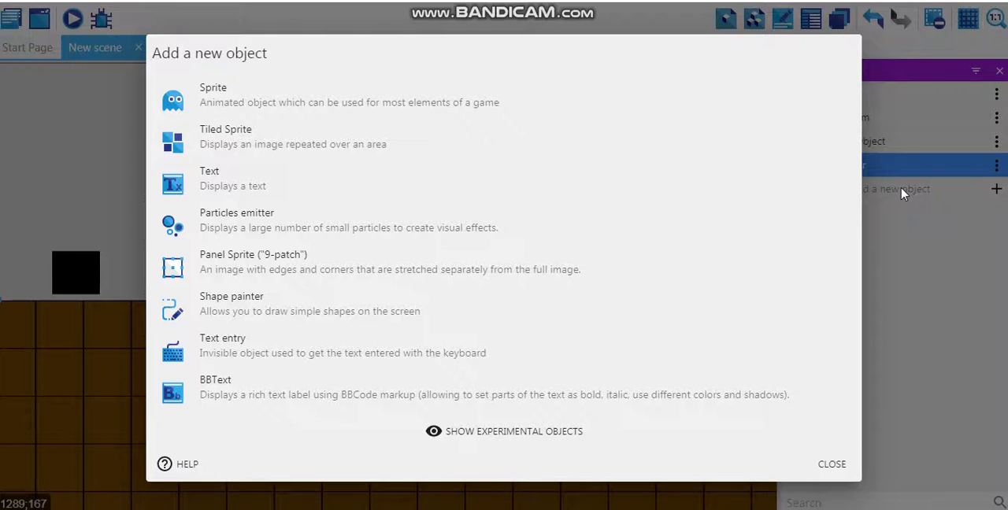
{"action": "left_click", "coordinate": [313, 100]}
{"action": "left_click", "coordinate": [788, 288]}
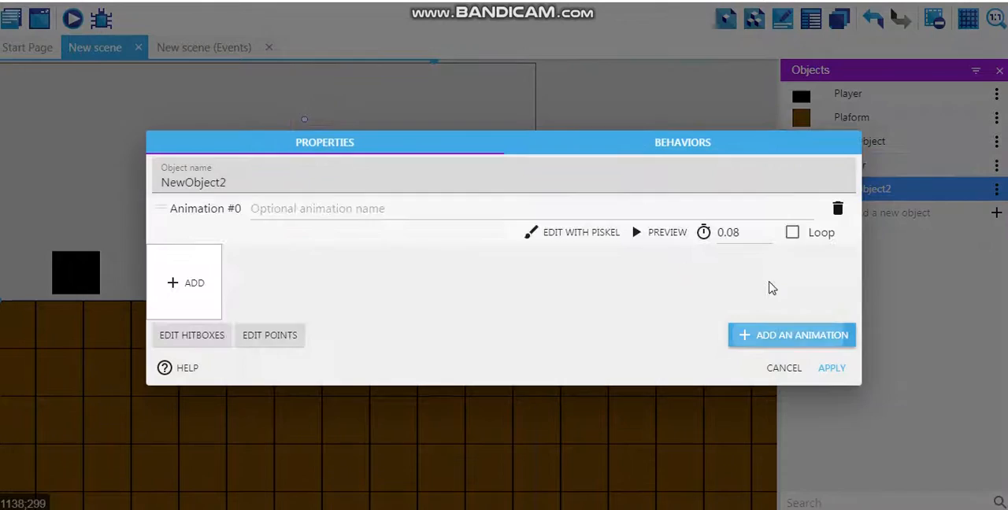
{"action": "left_click", "coordinate": [194, 294]}
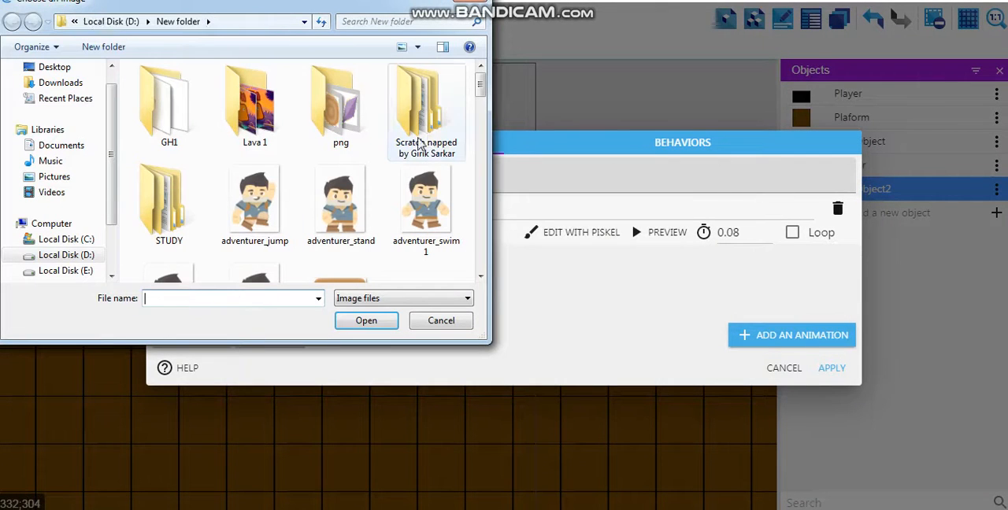
{"action": "left_click_drag", "start_coordinate": [478, 93], "coordinate": [475, 148]}
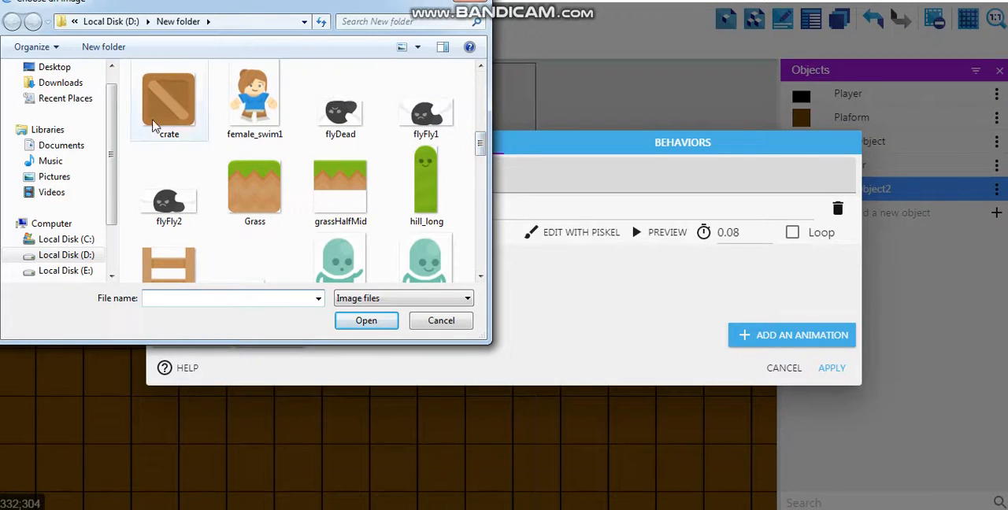
{"action": "left_click", "coordinate": [181, 110]}
{"action": "left_click", "coordinate": [367, 321]}
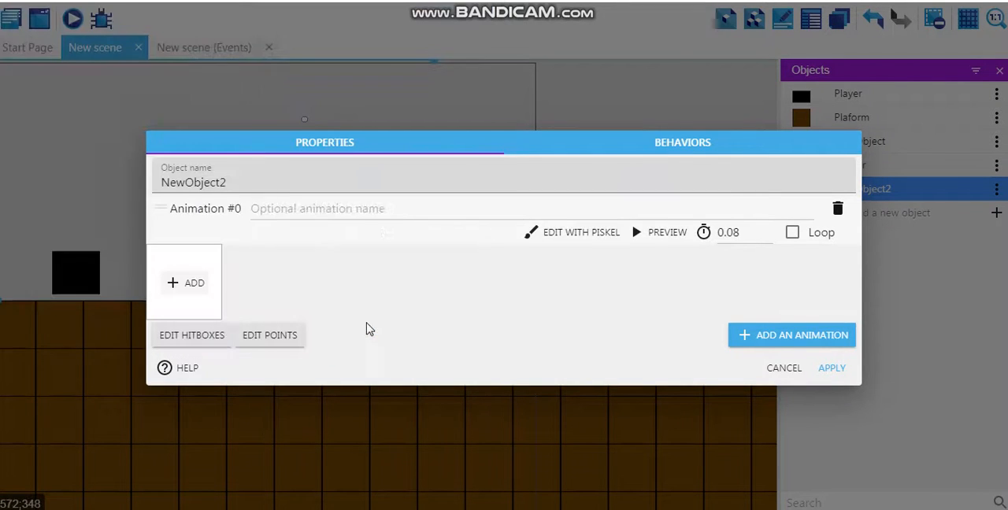
{"action": "left_click", "coordinate": [620, 254]}
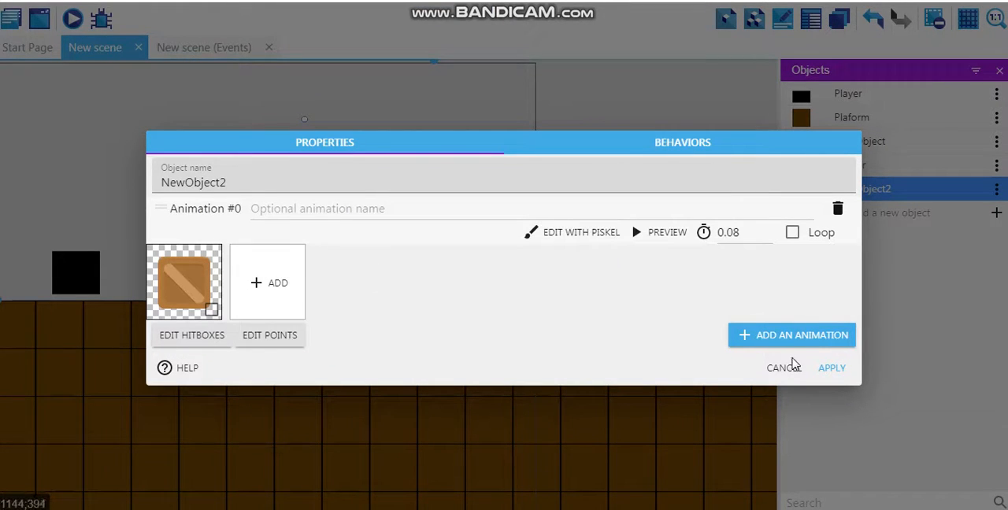
- Give the crate object NewObject2 the Platform behavior, keeping its type as Platform, and apply the object changes
{"action": "left_click", "coordinate": [682, 143]}
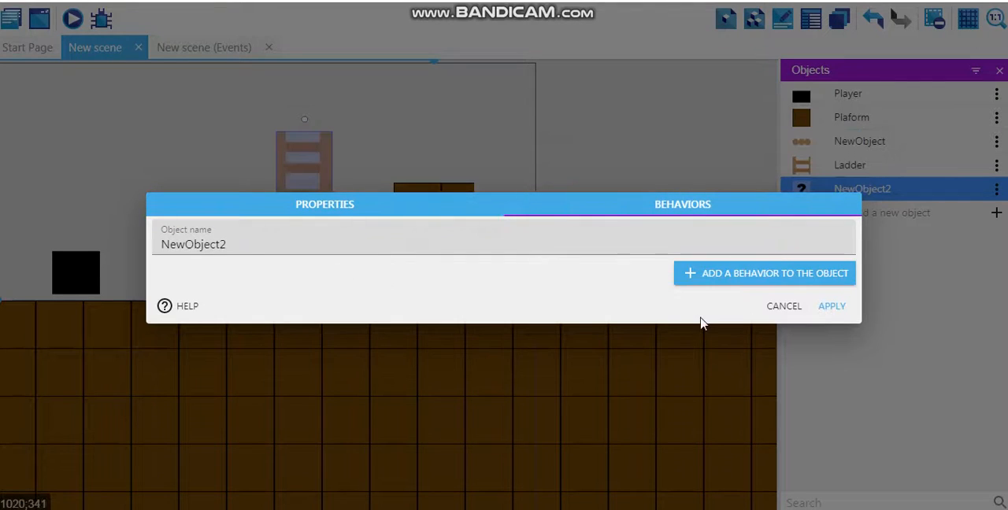
{"action": "left_click", "coordinate": [713, 288]}
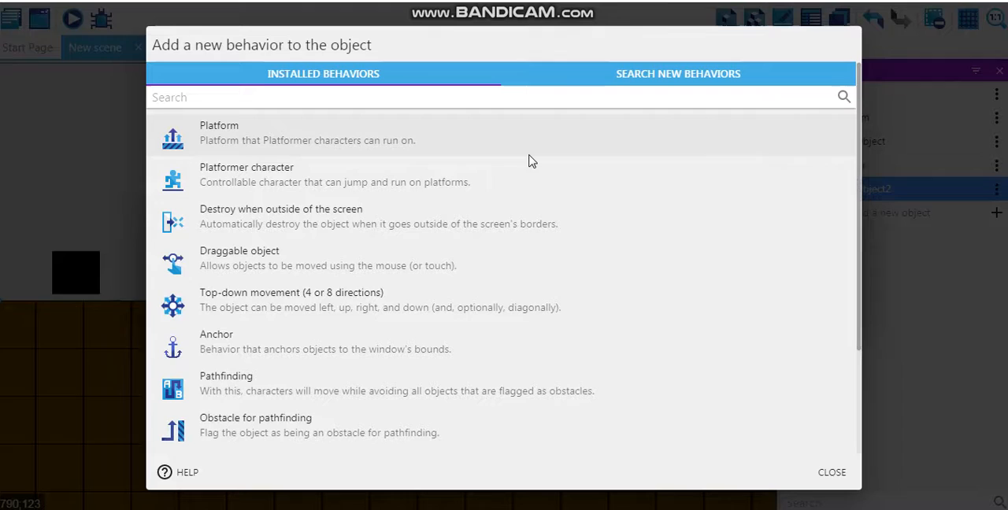
{"action": "left_click", "coordinate": [335, 147]}
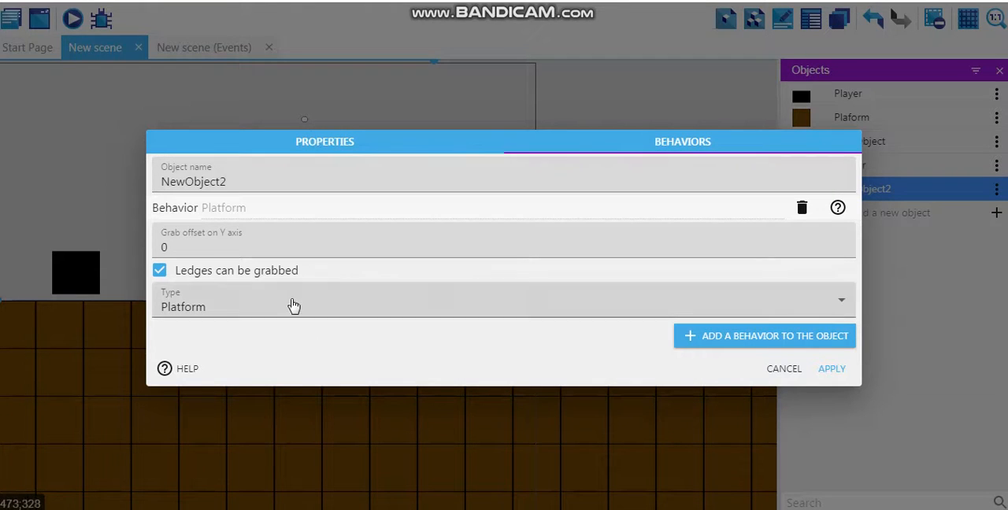
{"action": "left_click", "coordinate": [325, 145]}
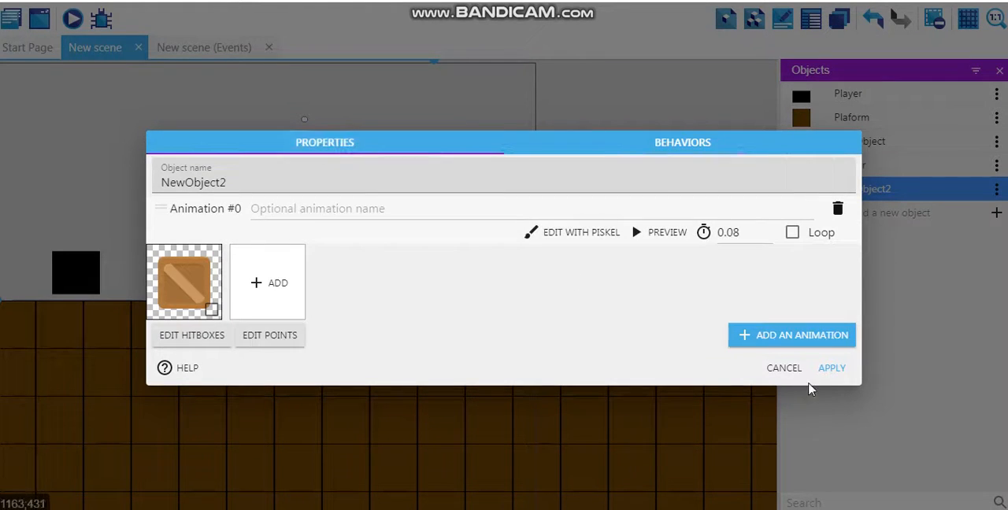
{"action": "left_click", "coordinate": [832, 369]}
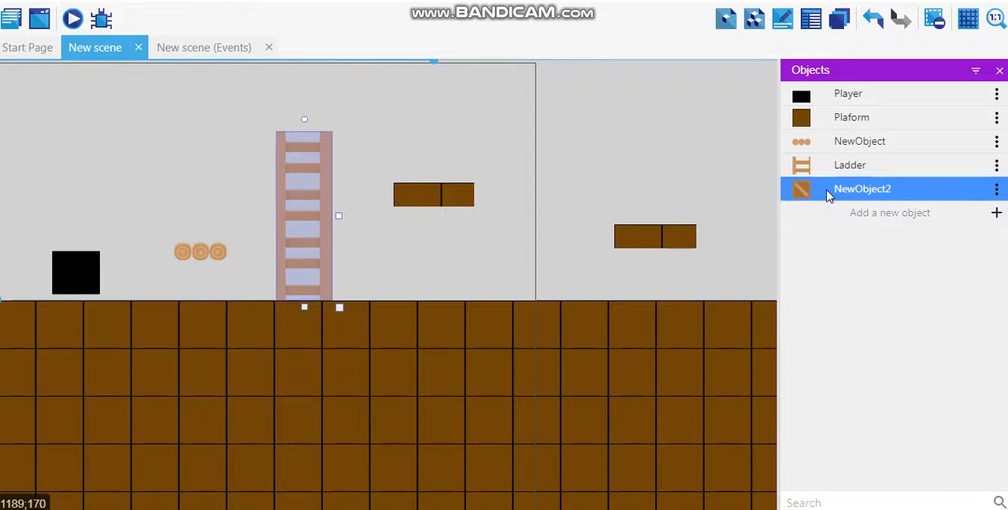
- Place two crates side by side on the ground between the two raised brown platforms
{"action": "left_click_drag", "start_coordinate": [828, 195], "coordinate": [551, 249]}
{"action": "left_click_drag", "start_coordinate": [832, 194], "coordinate": [500, 254]}
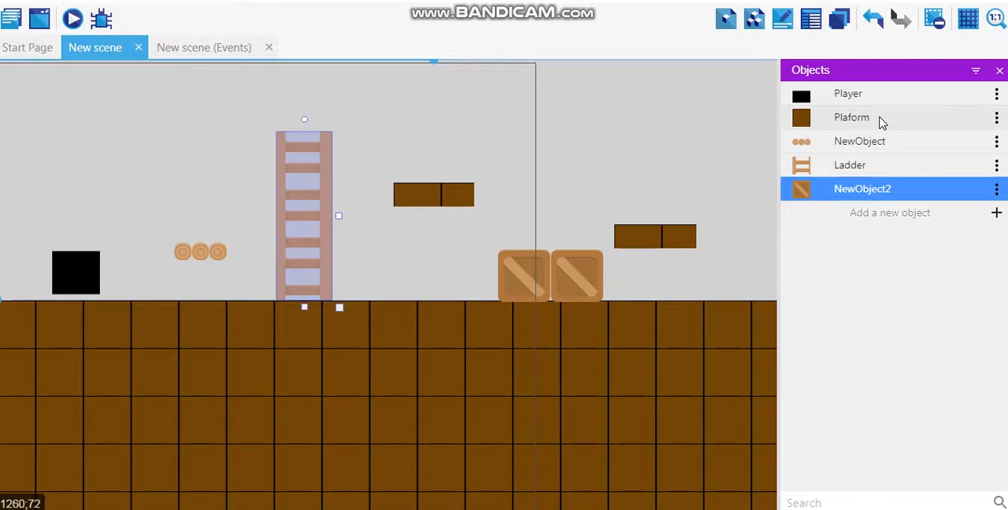
- Preview the project in a maximized window, move the player against the side of the crates, and return to the ladder
{"action": "left_click", "coordinate": [70, 21]}
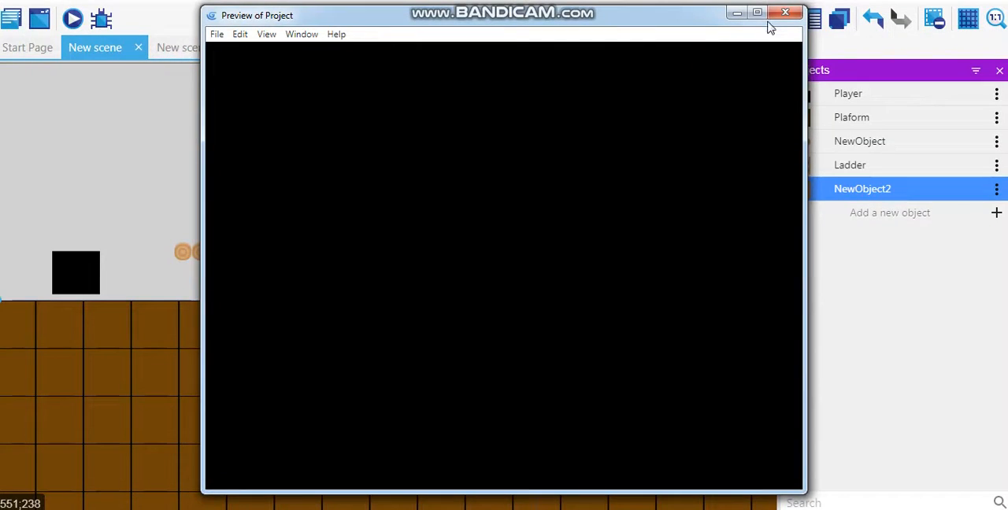
{"action": "left_click", "coordinate": [763, 14]}
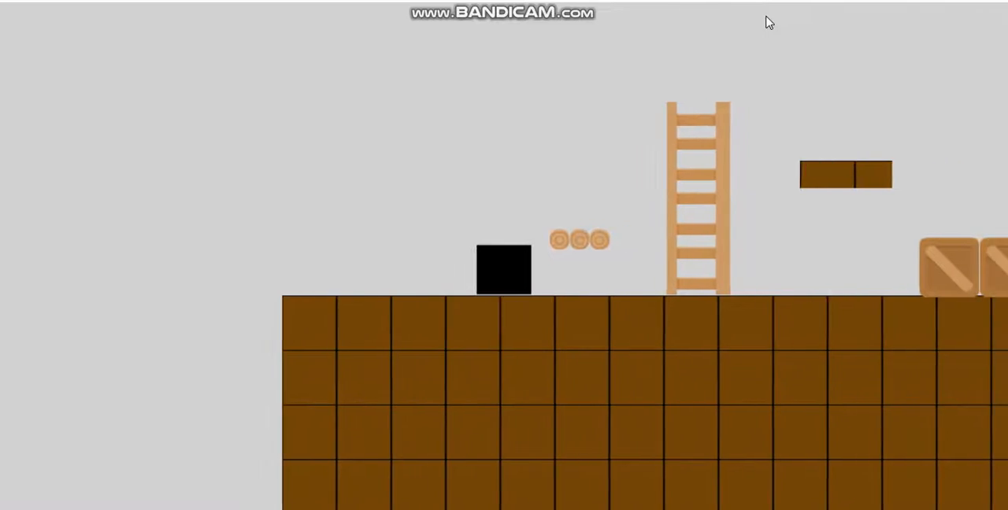
{"action": "key", "text": "Right"}
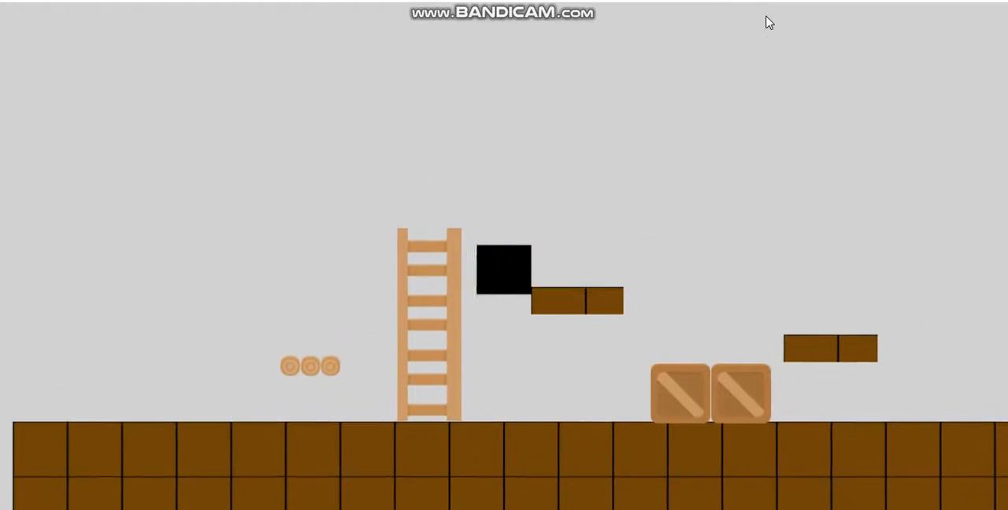
{"action": "key", "text": "Right"}
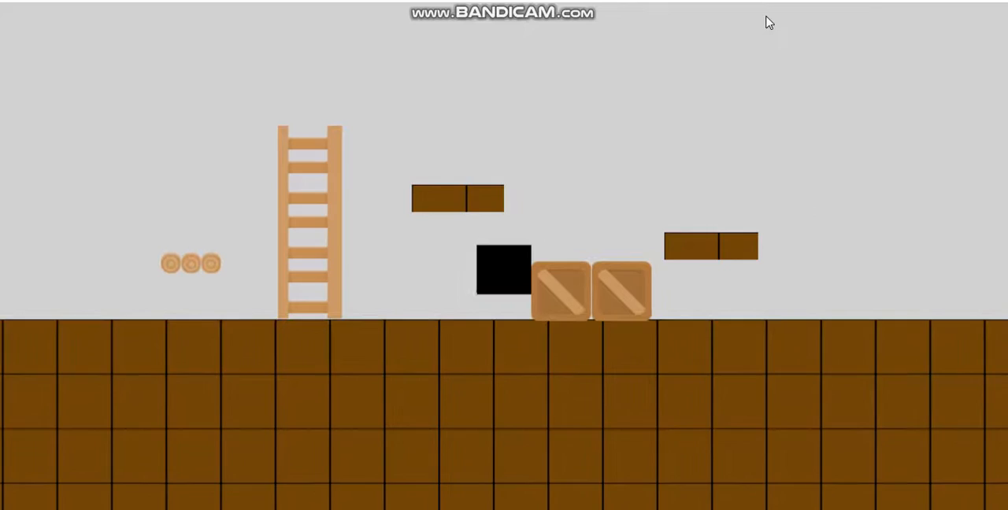
{"action": "key", "text": "Left"}
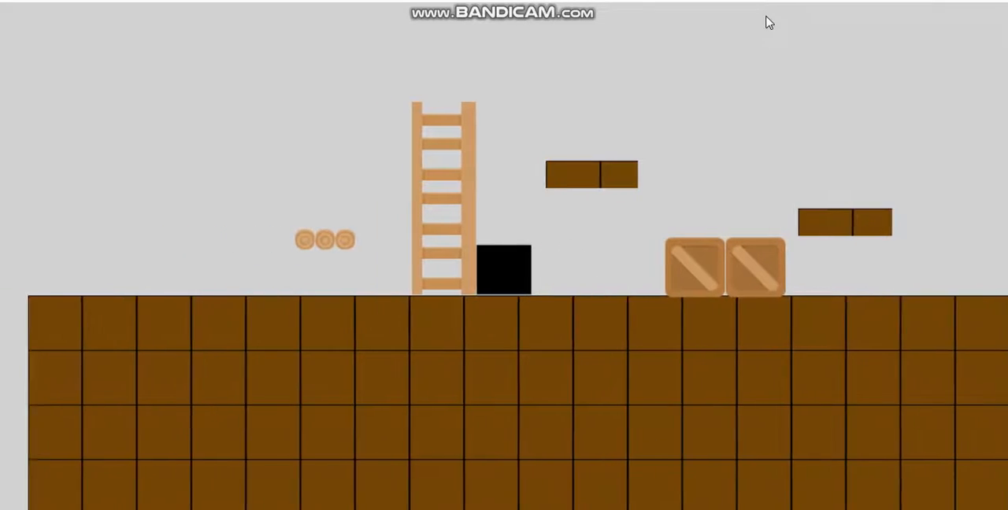
- Jump the player from the ladder onto the first raised brown platform and down onto the crates, walking back and forth on them
{"action": "key", "text": "Up"}
{"action": "key", "text": "Right"}
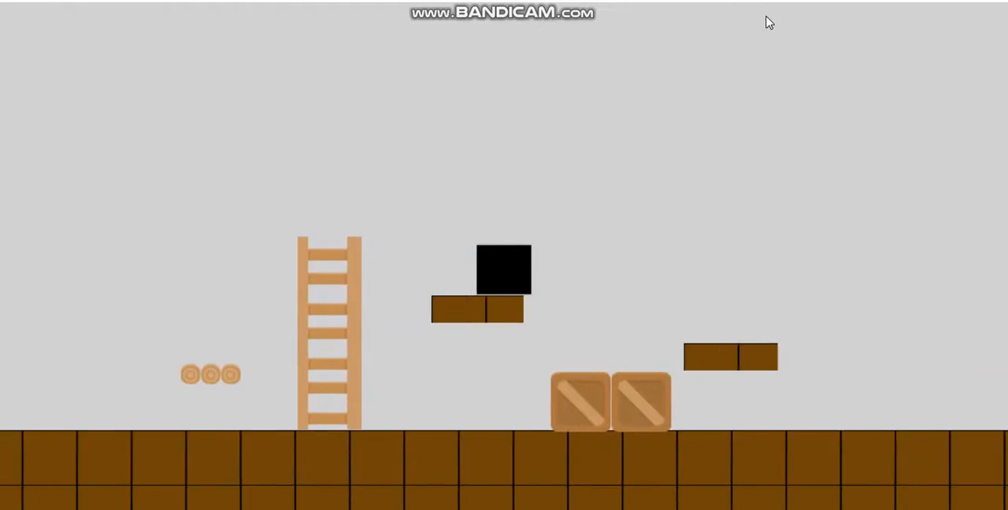
{"action": "key", "text": "Up"}
{"action": "key", "text": "Right"}
{"action": "key", "text": "Left"}
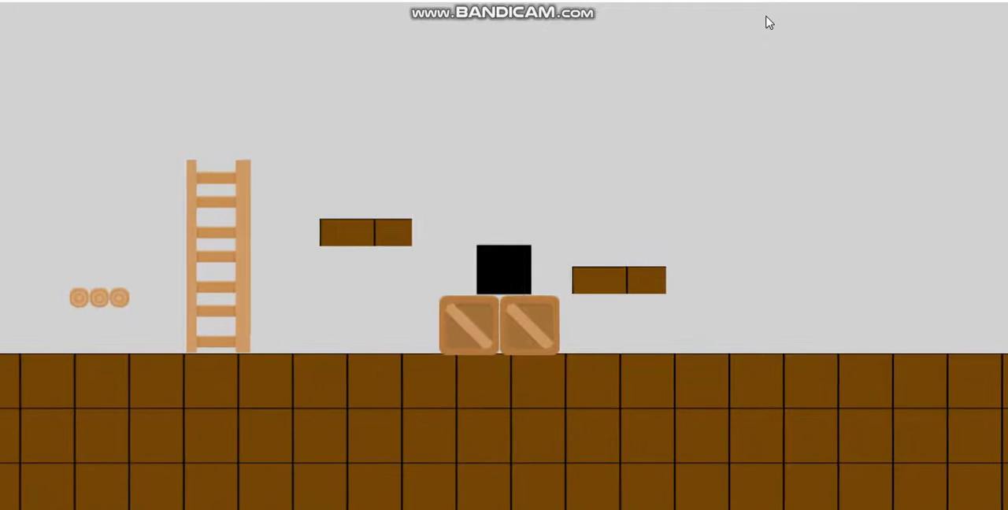
{"action": "key", "text": "Right"}
{"action": "key", "text": "Left"}
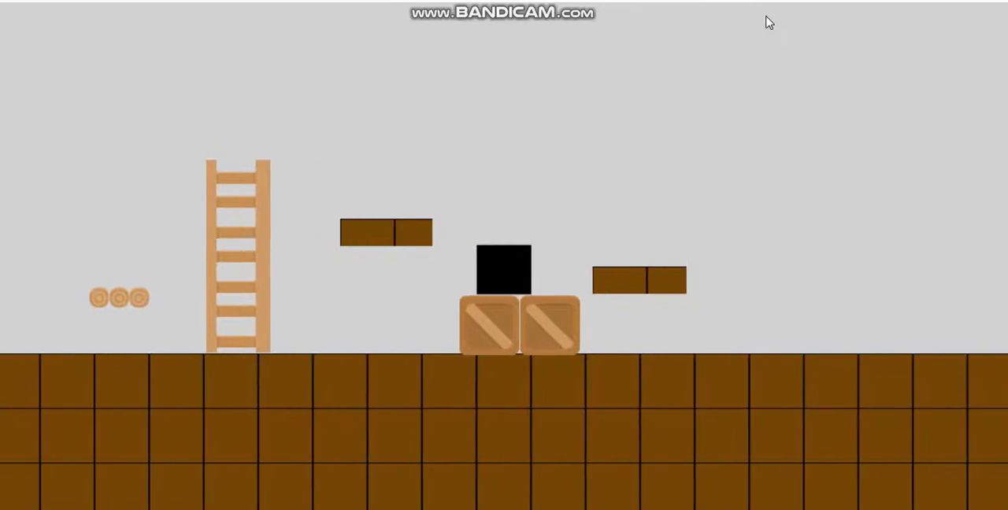
- Test jumping the player from the crates to the second raised brown platform and onward to the far end of the ground
{"action": "key", "text": "Up"}
{"action": "key", "text": "Right"}
{"action": "key", "text": "Up"}
{"action": "key", "text": "Left"}
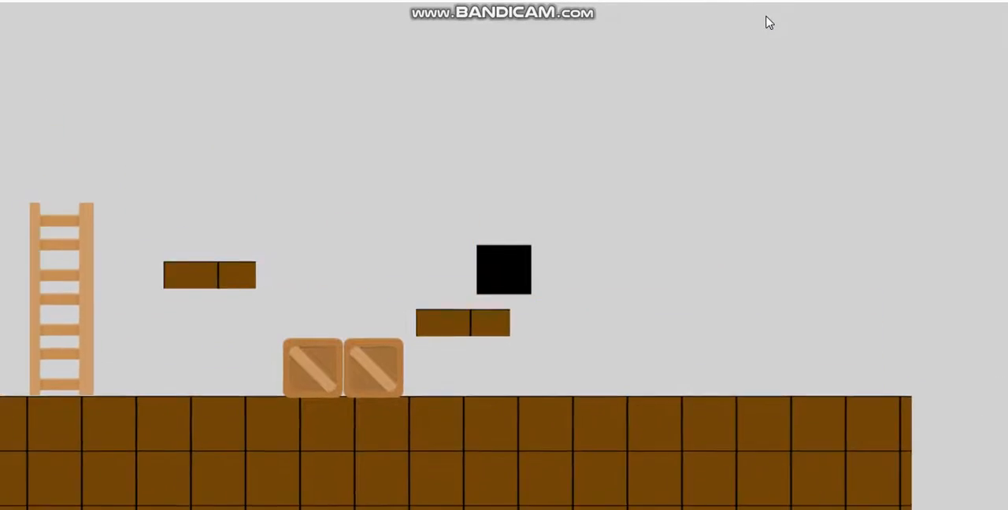
{"action": "key", "text": "Left"}
{"action": "key", "text": "Up"}
{"action": "key", "text": "Right"}
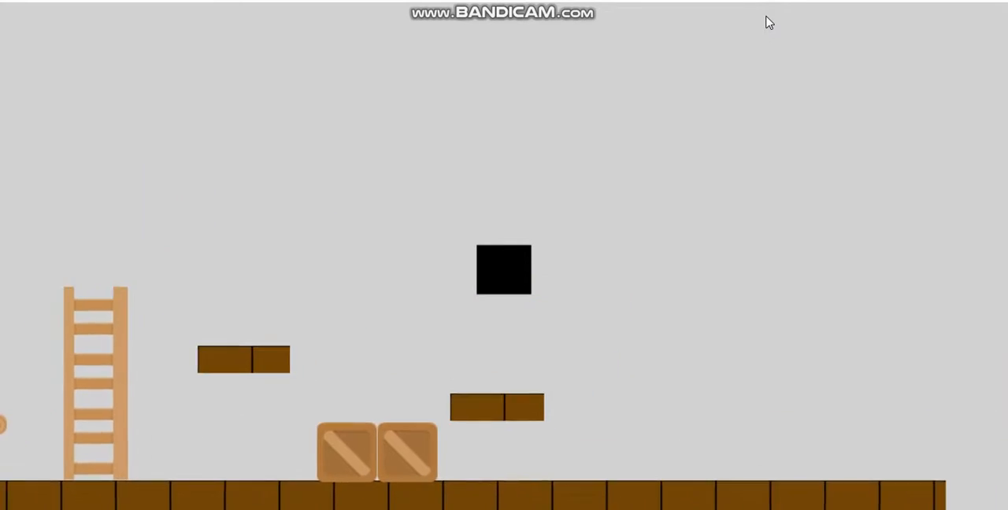
{"action": "key", "text": "Right"}
{"action": "key", "text": "Up"}
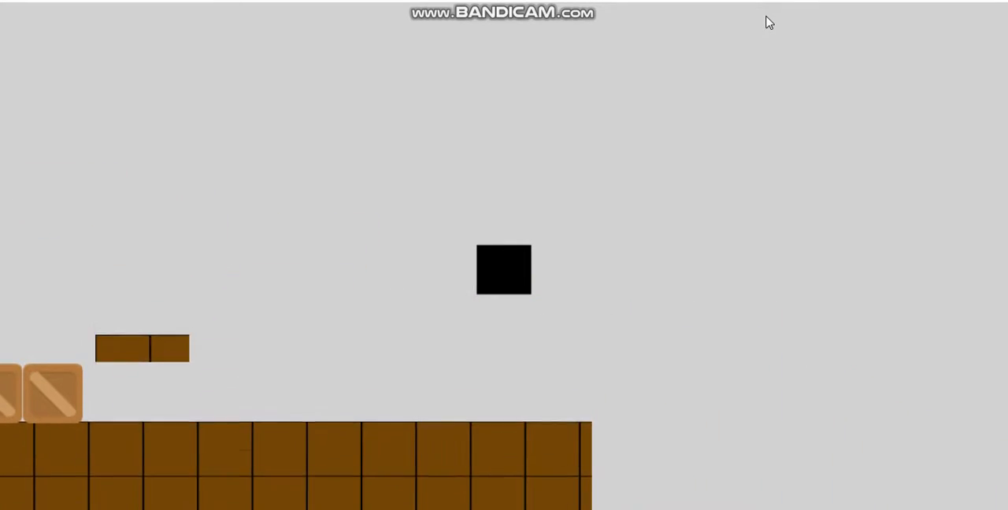